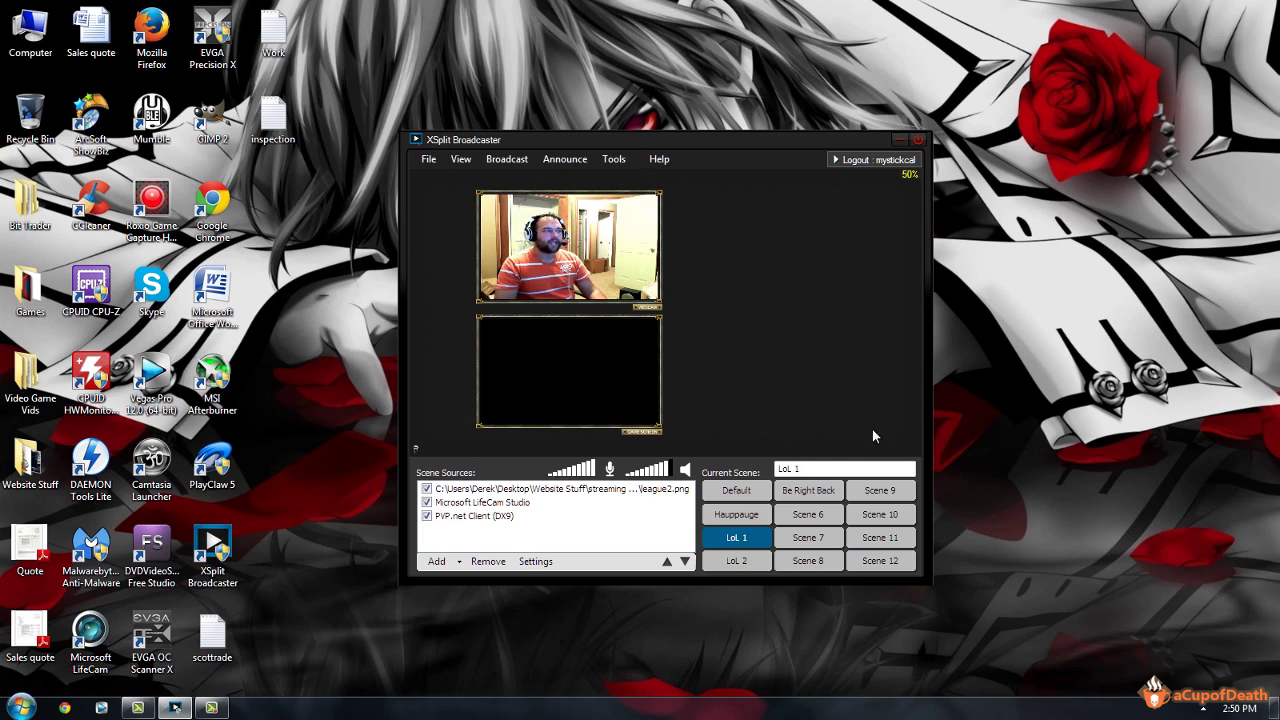
Step: Browse the Broadcast Plugin Store through Add channel > More... and scroll its plugin list
click(510, 160)
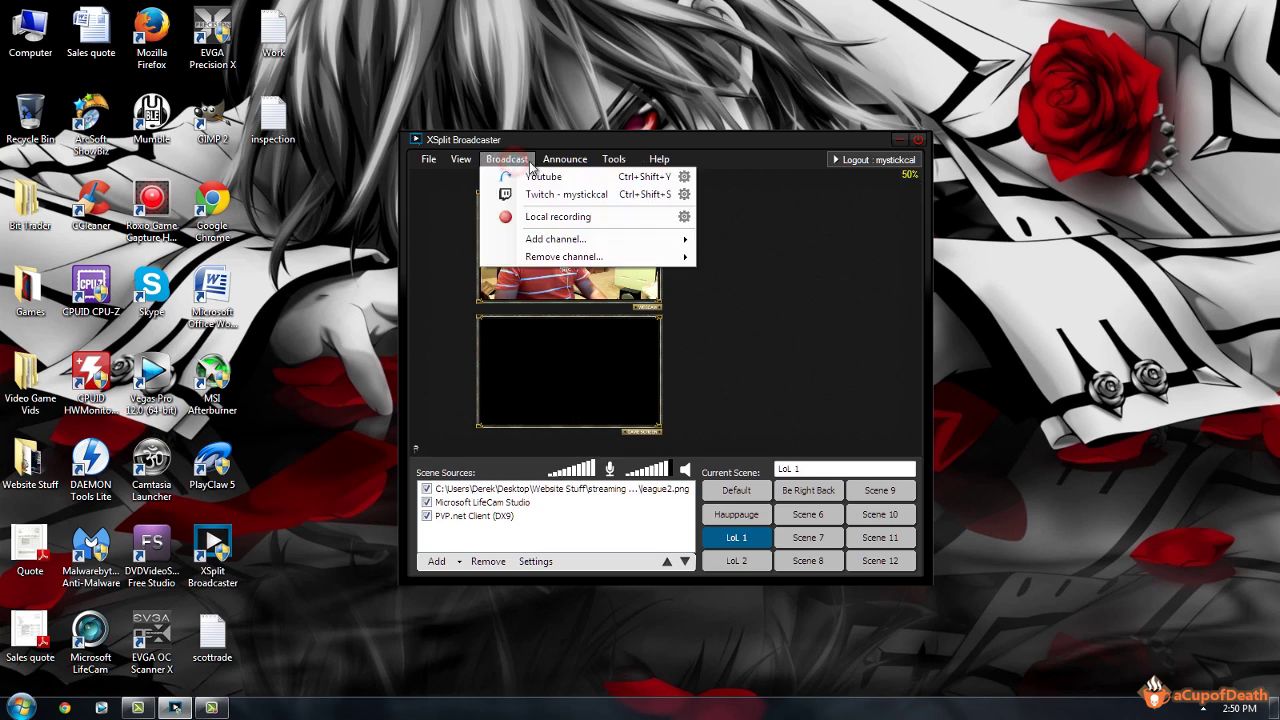
mouse_move(566, 245)
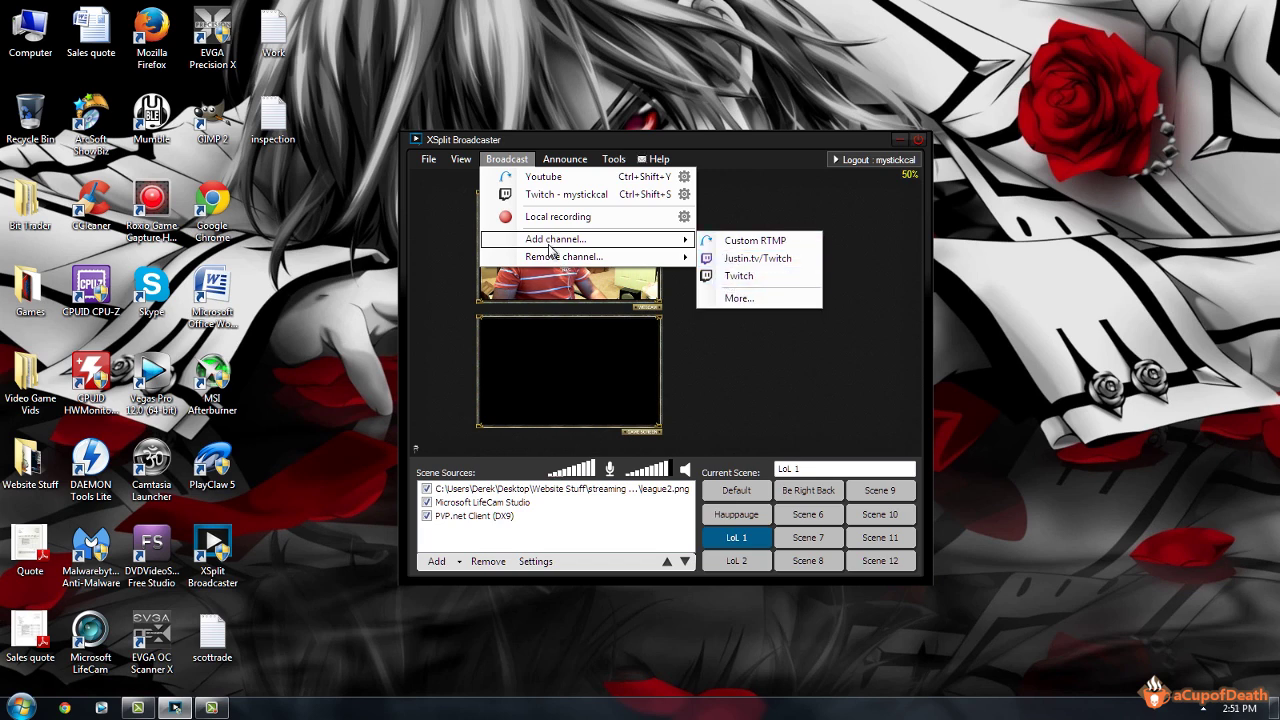
click(731, 299)
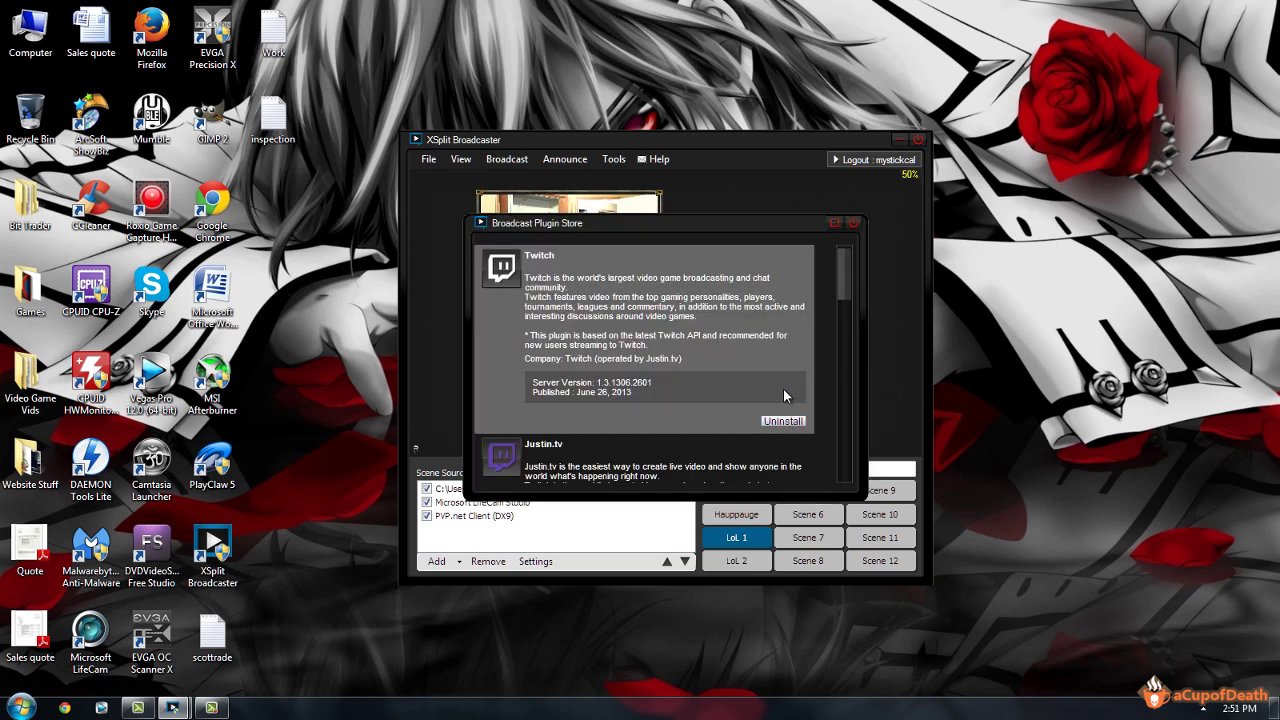
drag(840, 278, 846, 360)
Step: Close the plugin store, add a Twitch channel skipping its wizard, and open Twitch Properties
click(853, 222)
click(507, 159)
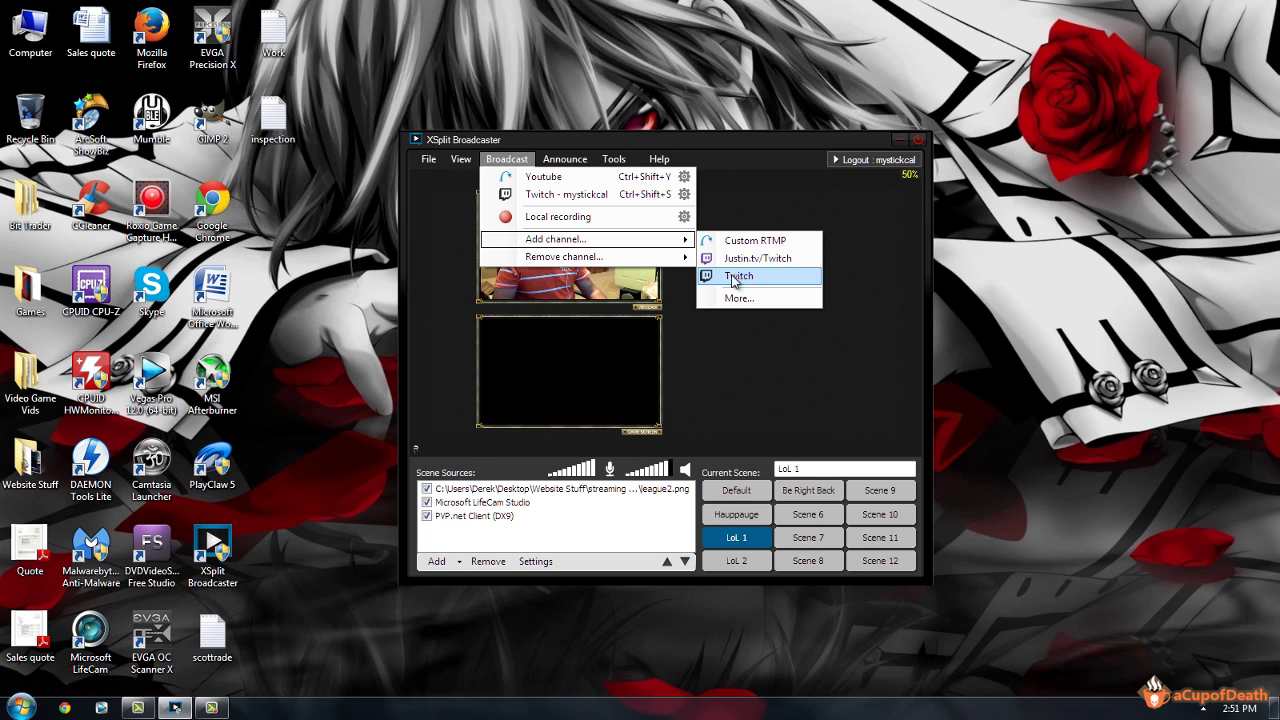
click(733, 277)
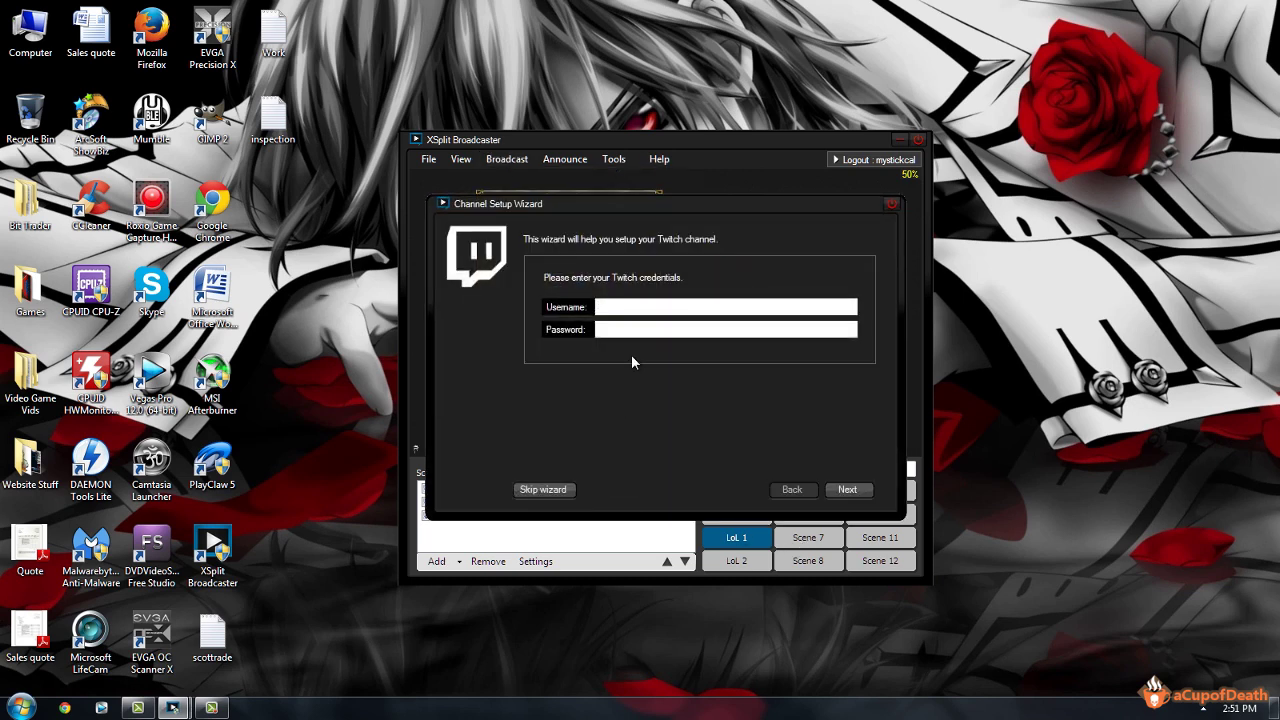
click(891, 209)
click(507, 159)
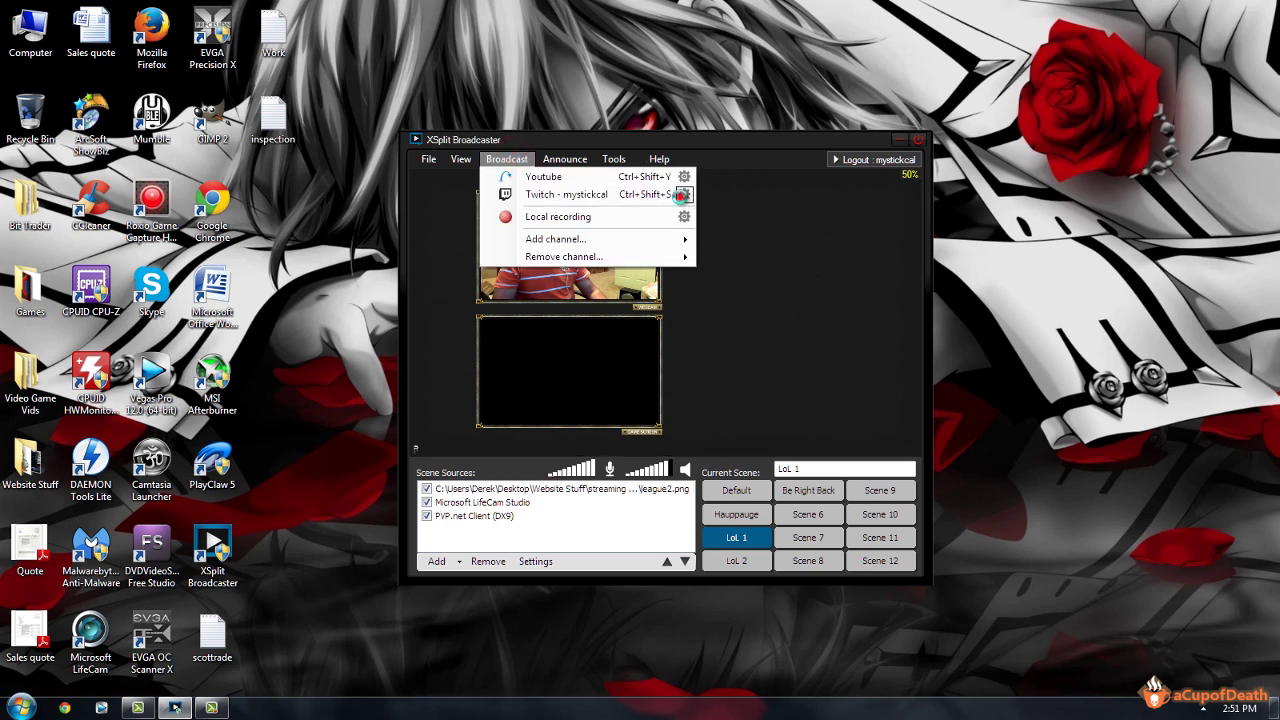
click(683, 195)
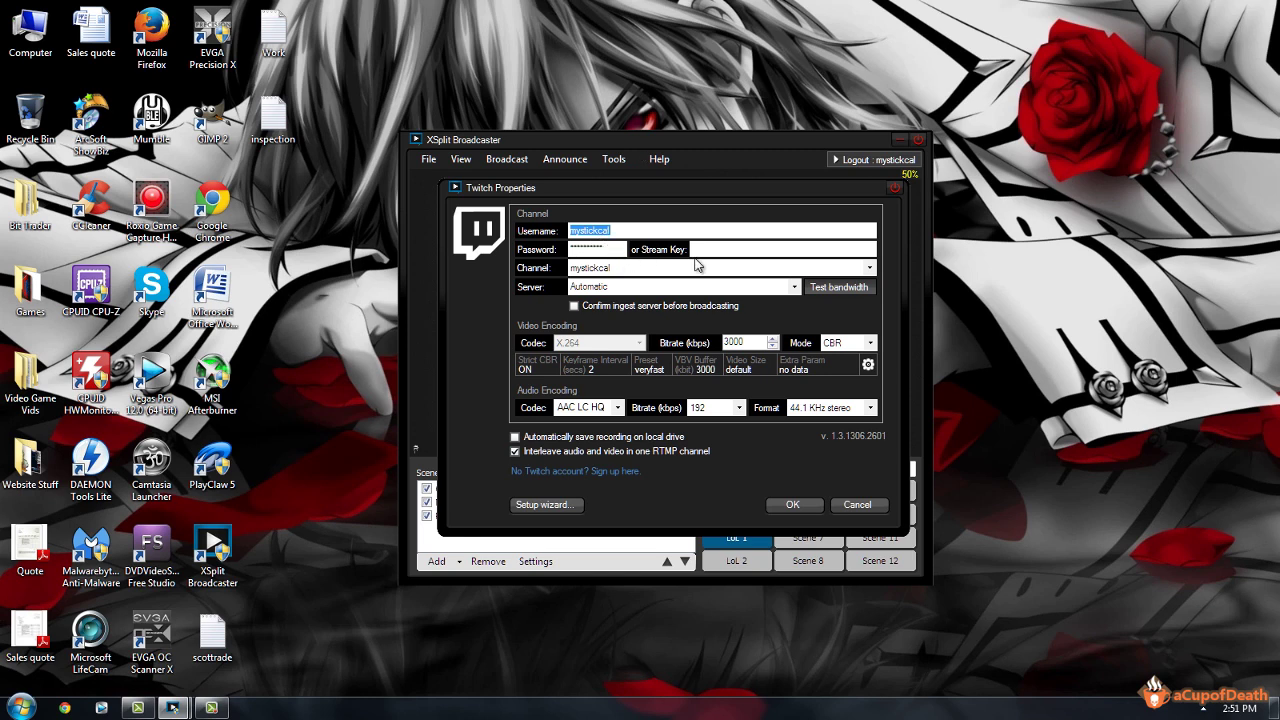
click(662, 269)
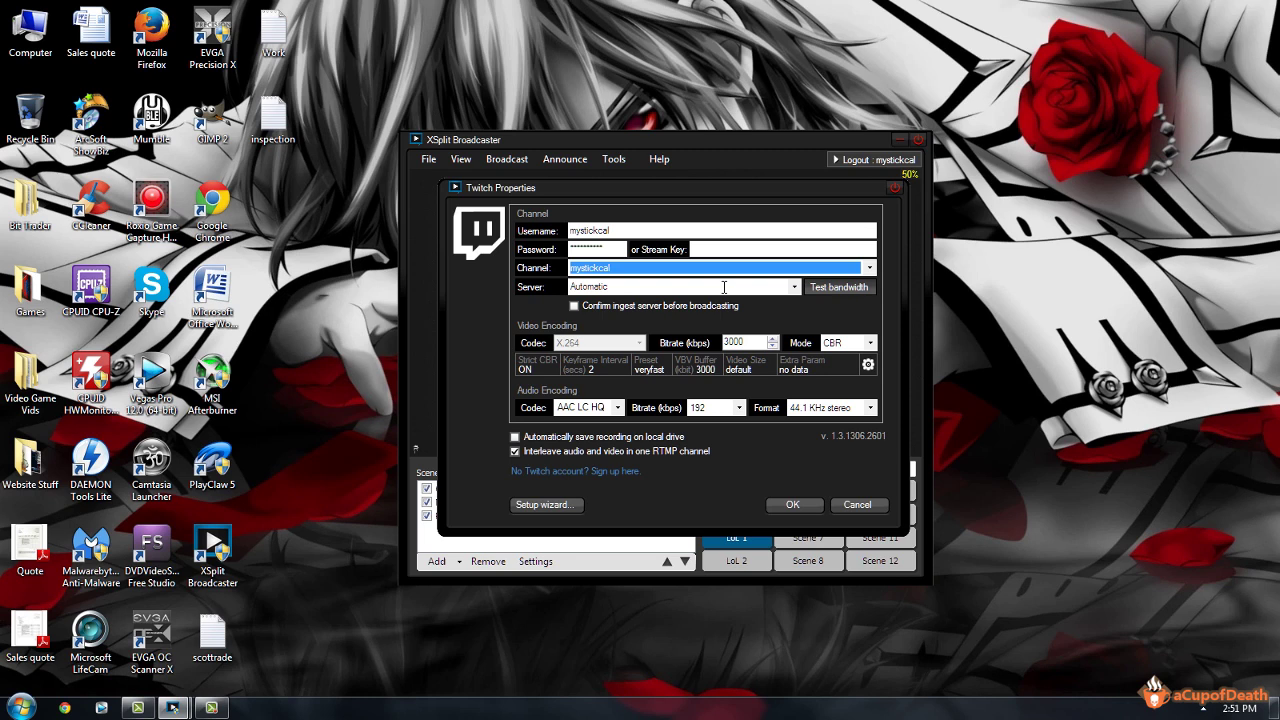
click(794, 288)
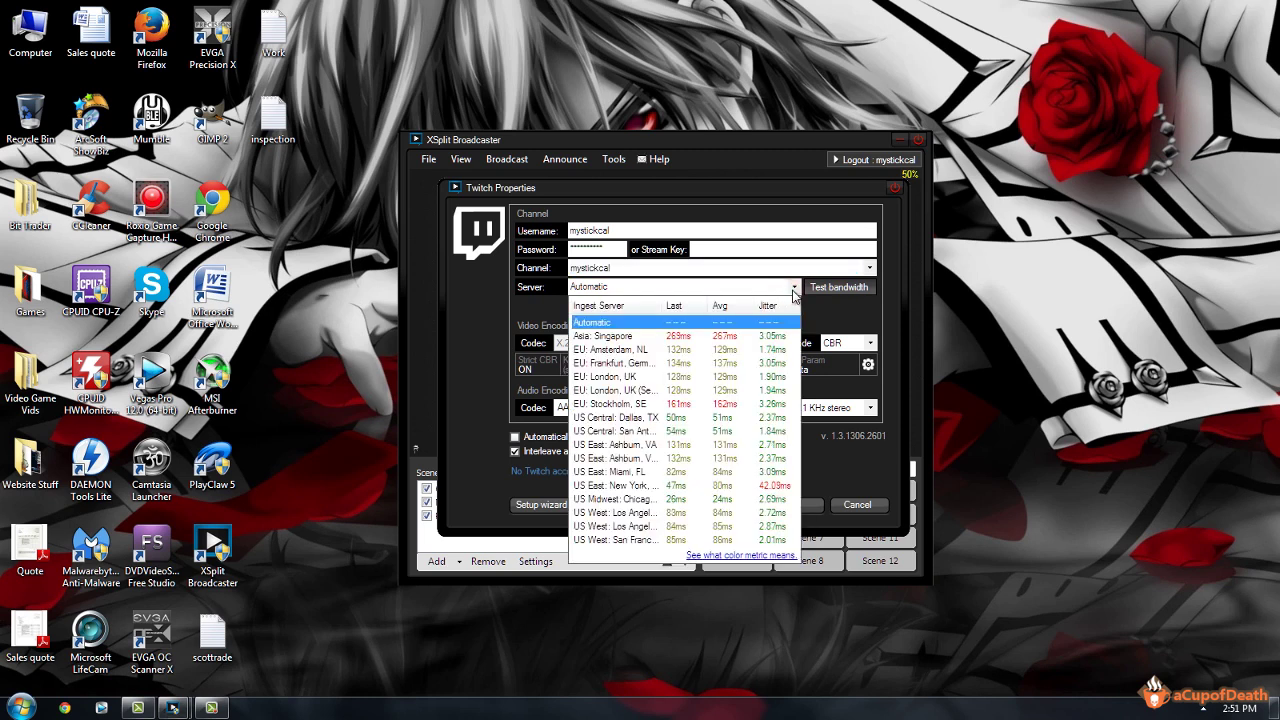
click(793, 292)
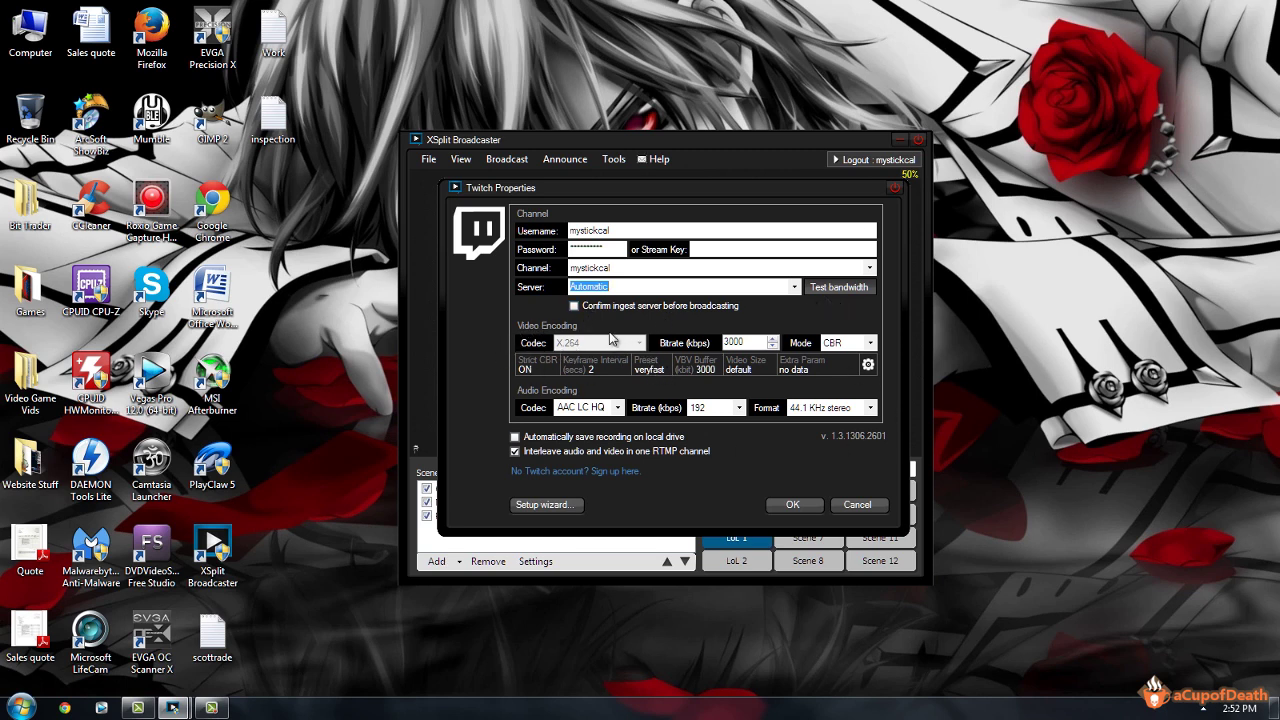
click(639, 342)
double_click(738, 342)
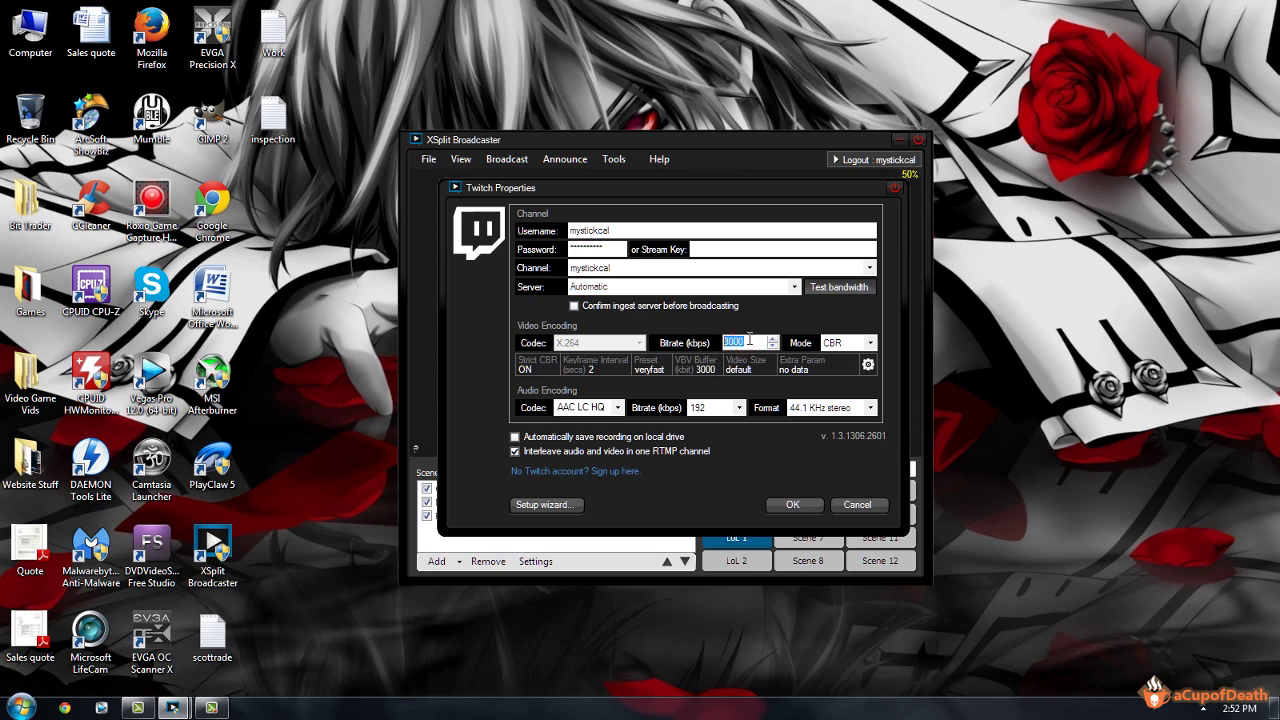
click(750, 341)
click(869, 345)
click(869, 345)
click(869, 346)
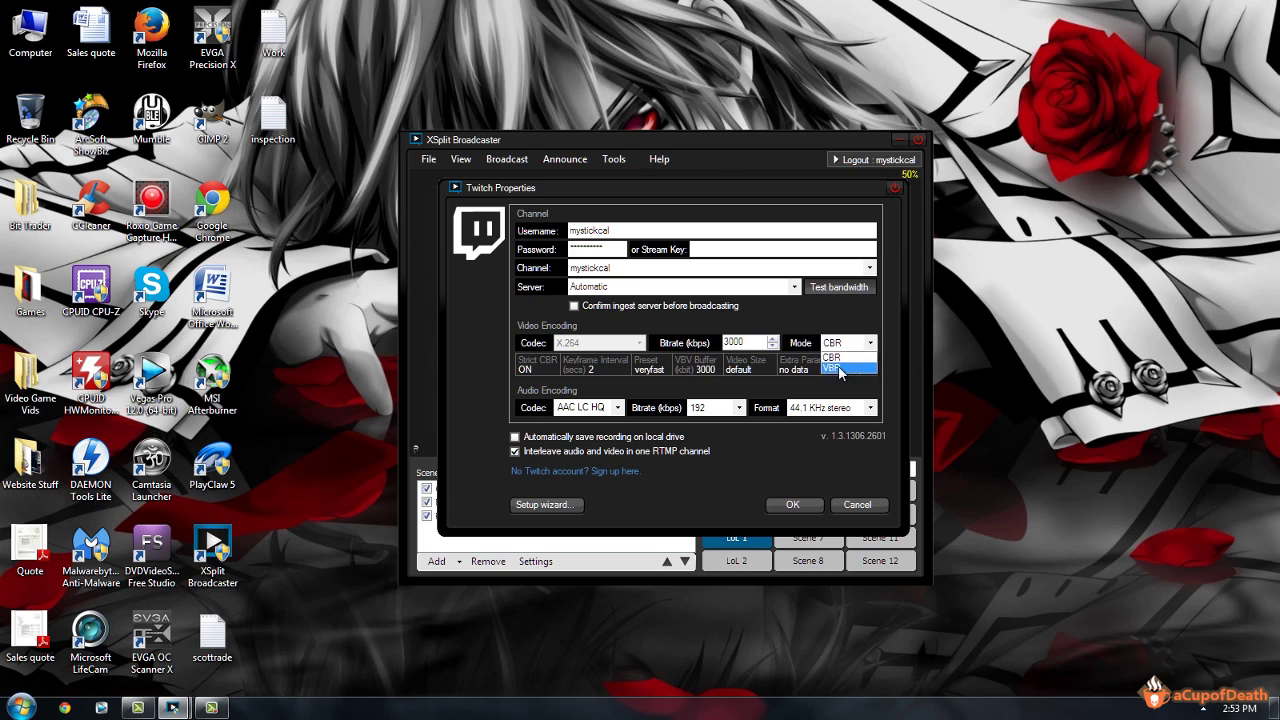
click(835, 345)
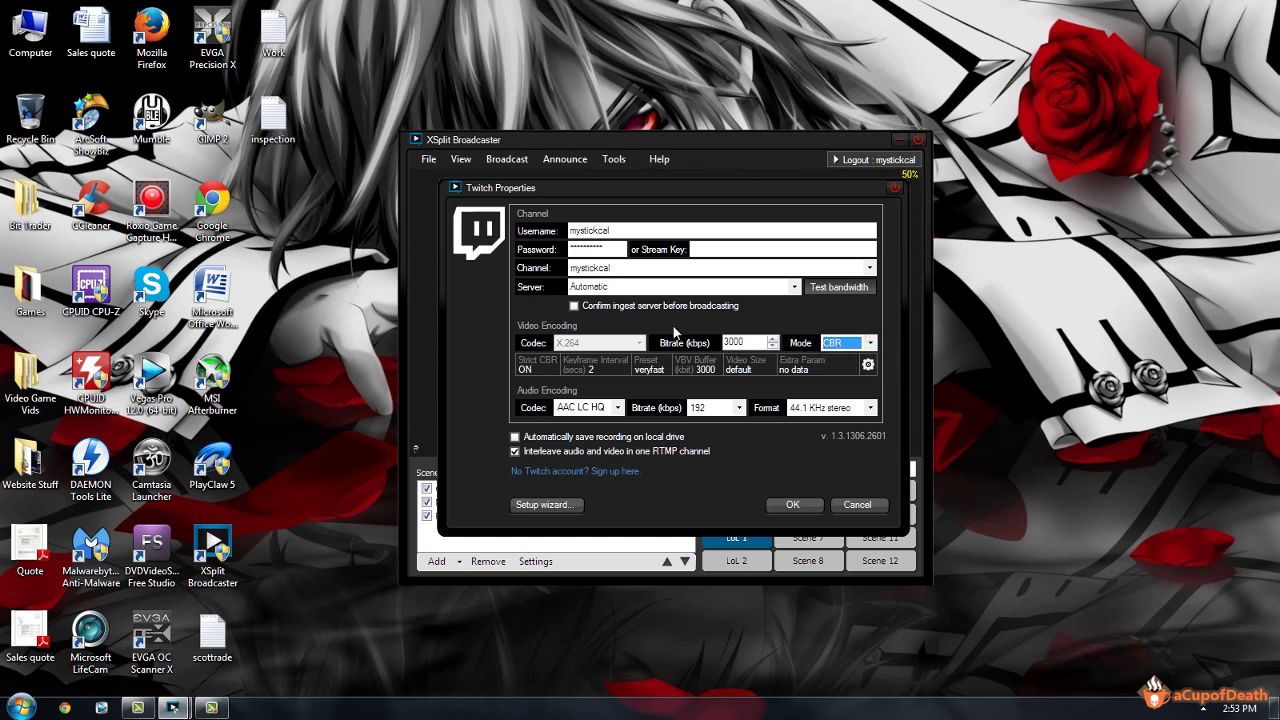
click(676, 330)
Step: Open Video Encoding Setup from the Extra Param gear and expand the Encoder Preset list
click(868, 365)
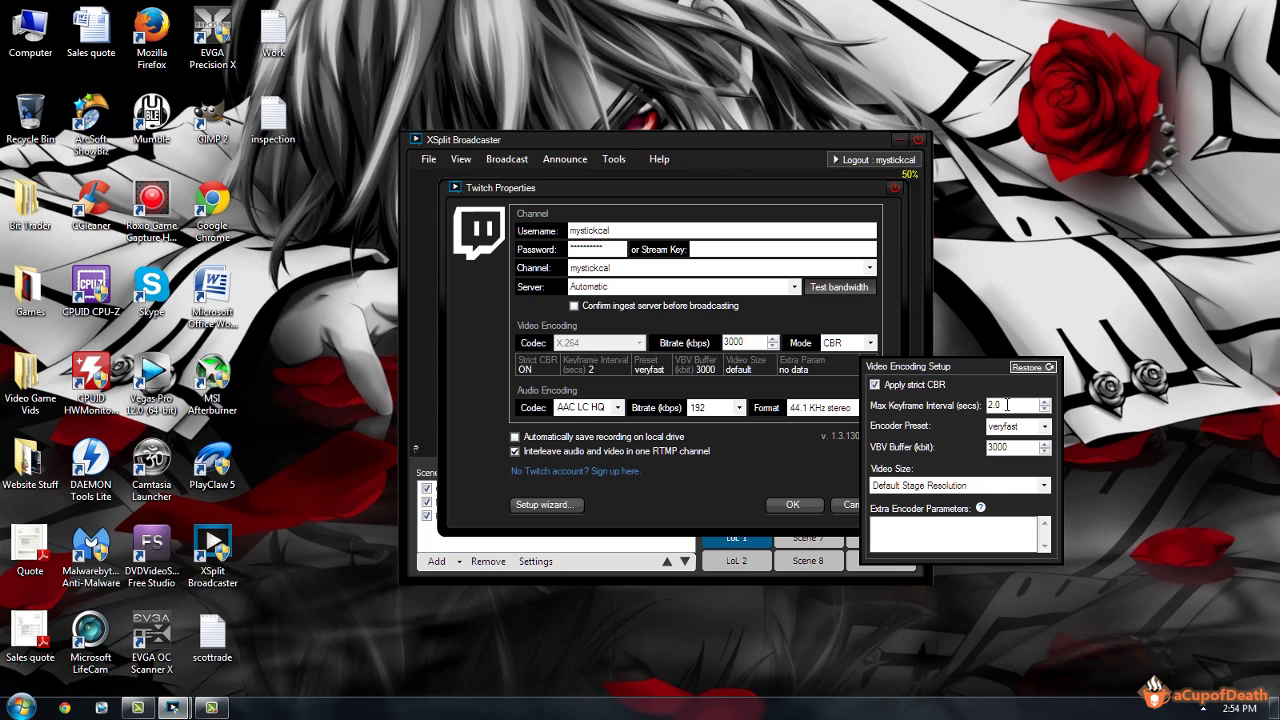
click(1044, 426)
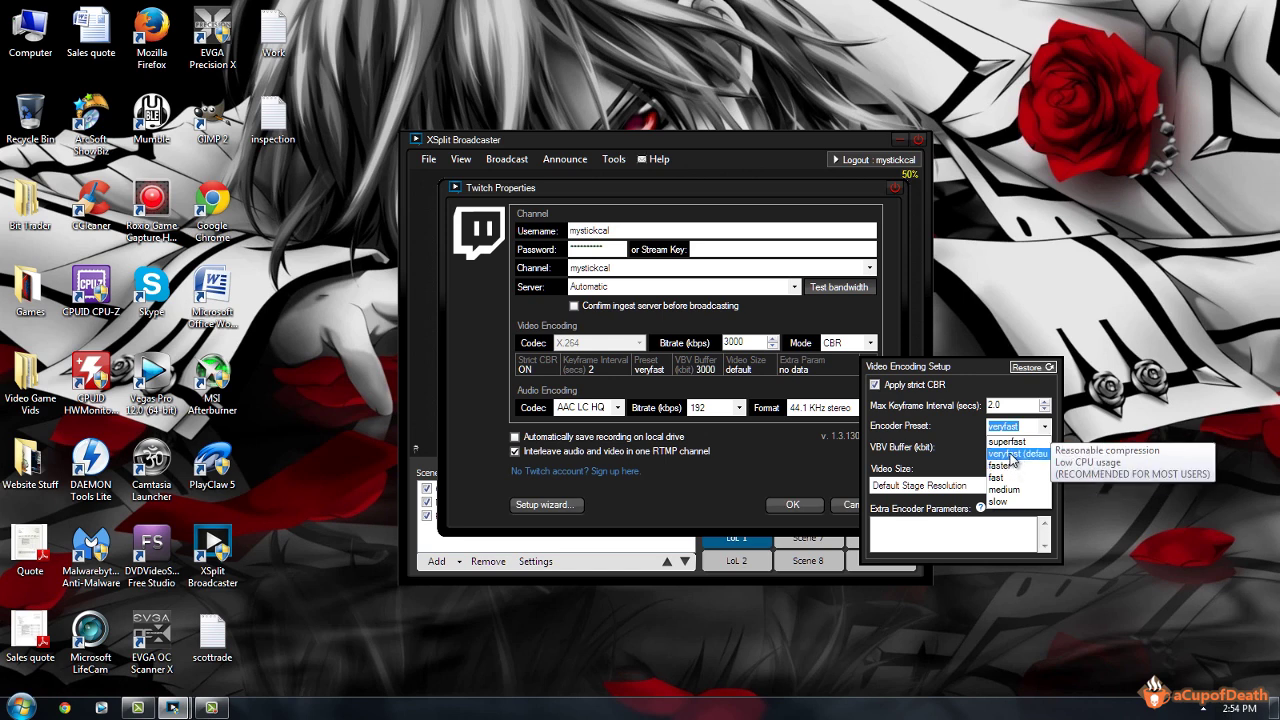
click(1046, 428)
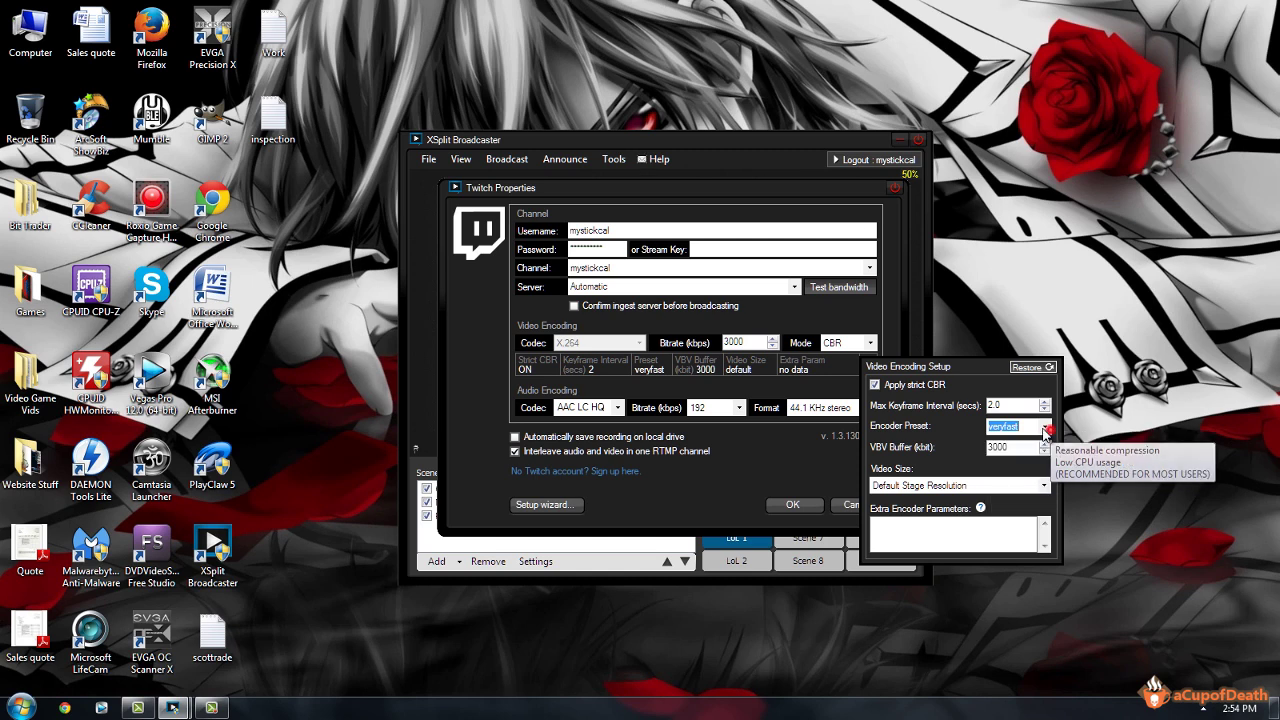
click(1046, 428)
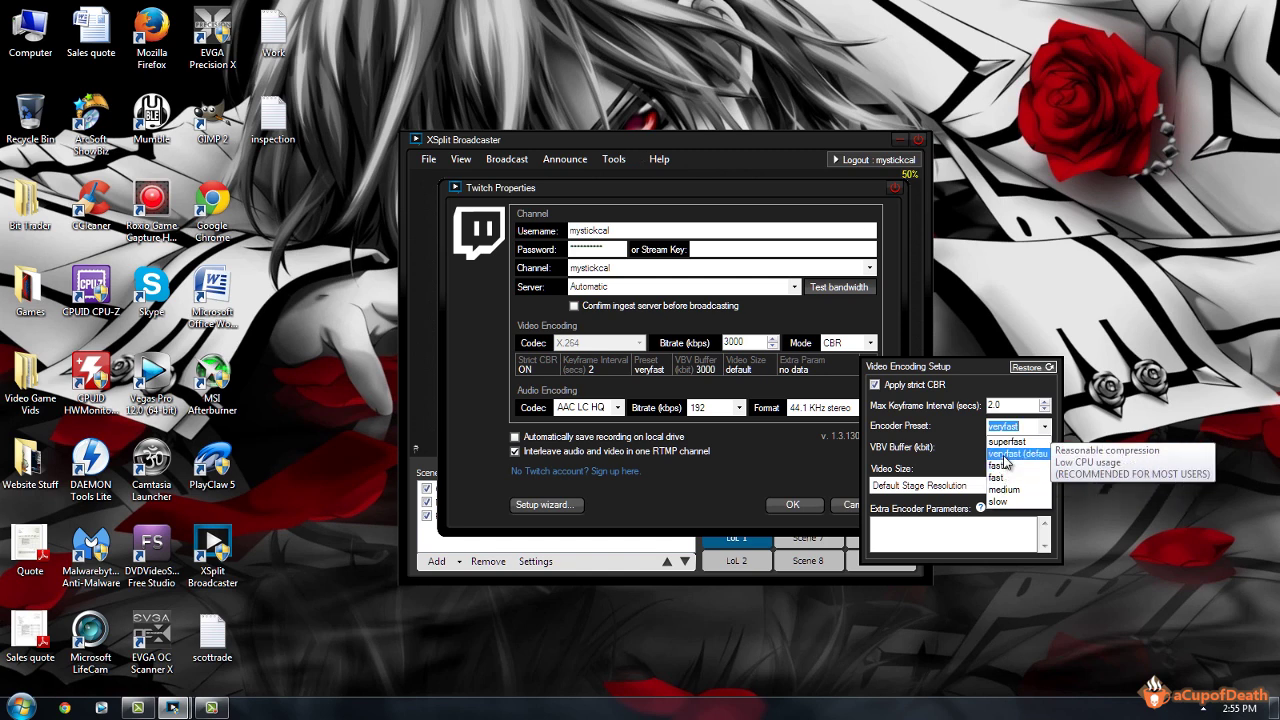
Step: Keep the veryfast preset, 3000 VBV buffer and Default Stage Resolution, then close Video Encoding Setup
click(1005, 456)
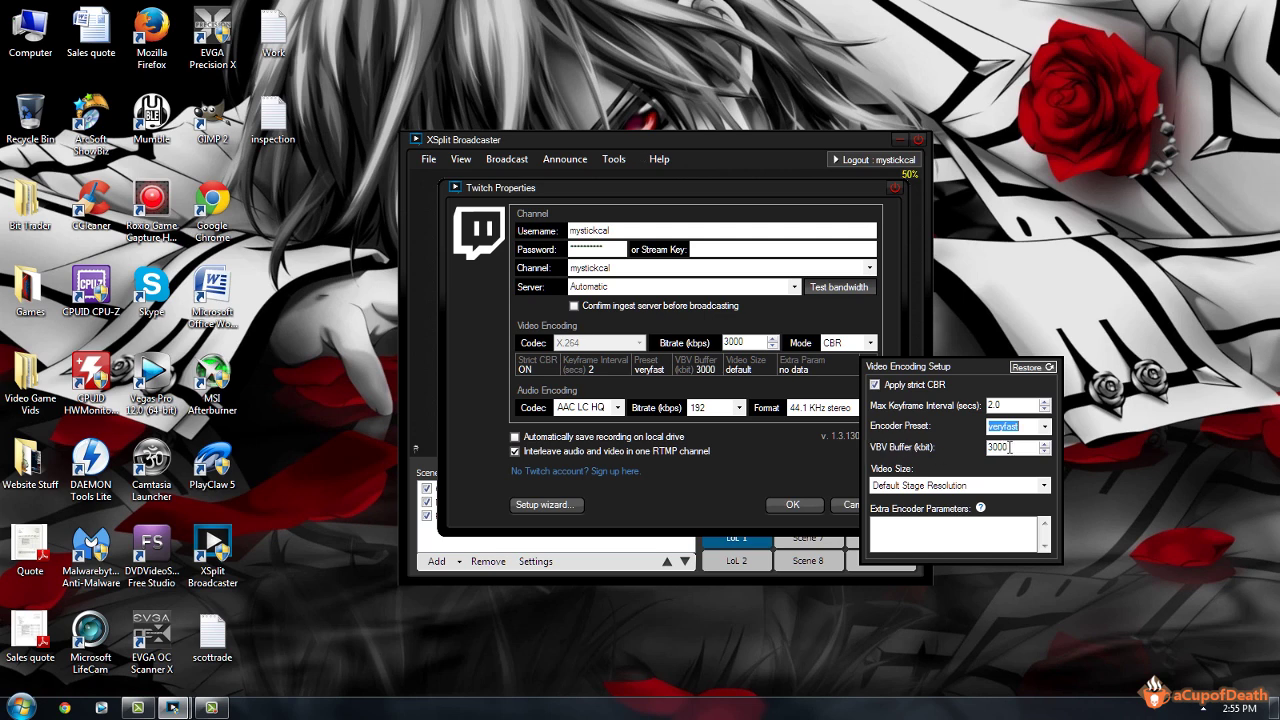
double_click(1008, 447)
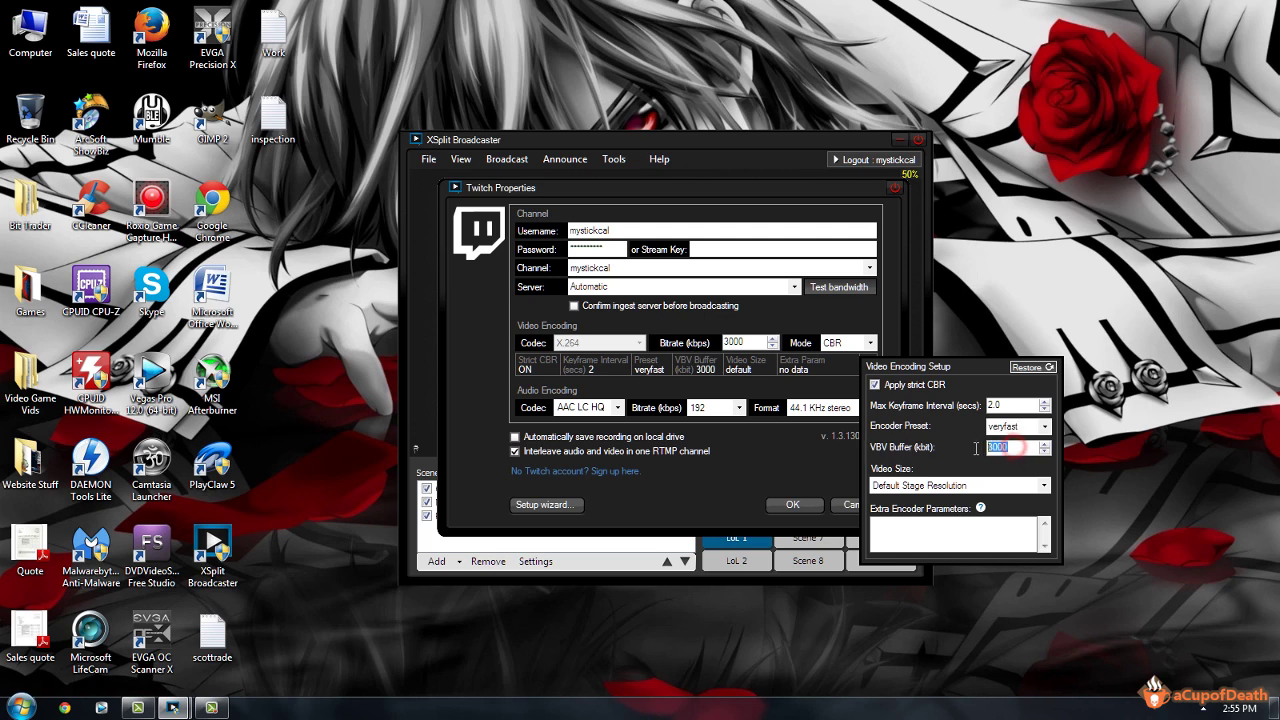
click(1025, 447)
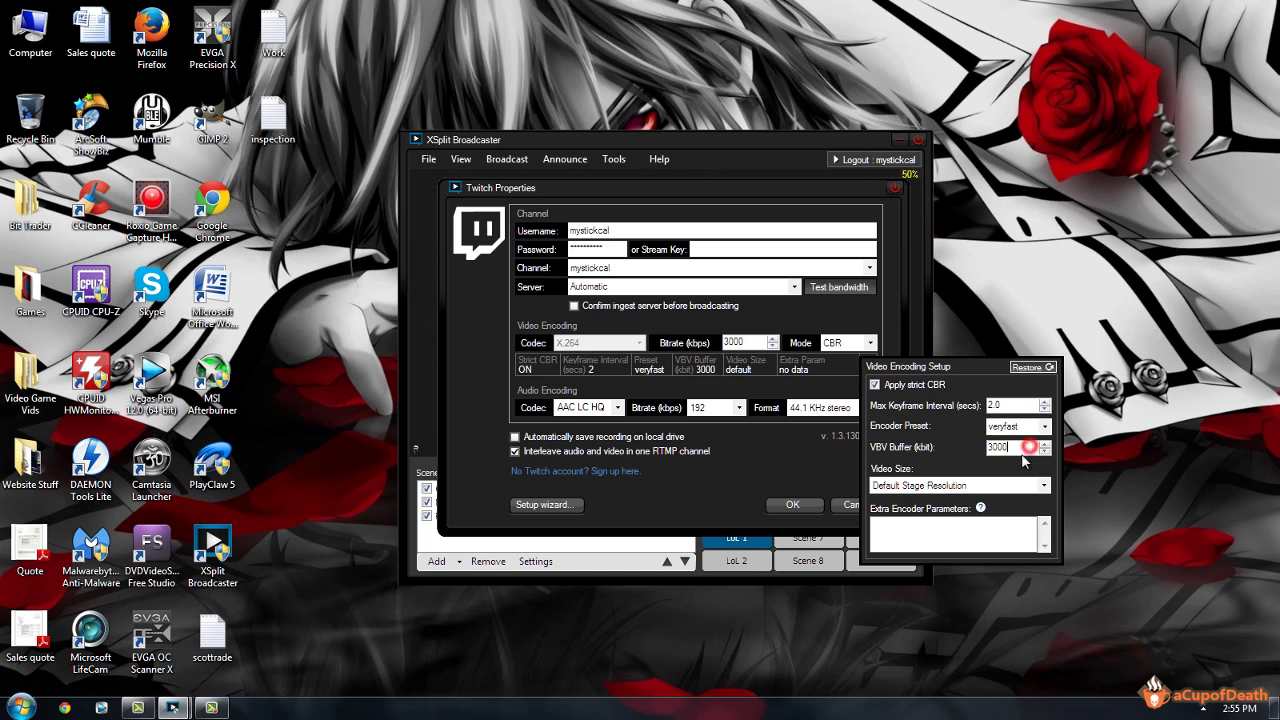
click(914, 487)
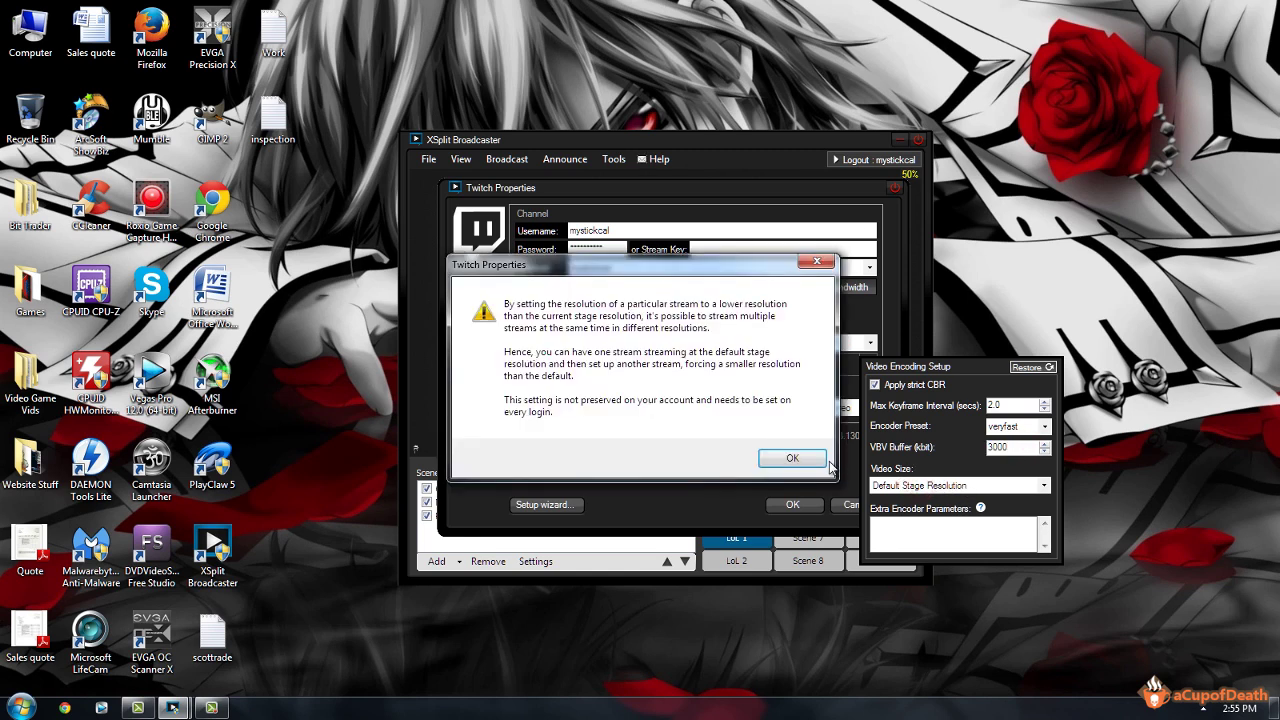
click(792, 458)
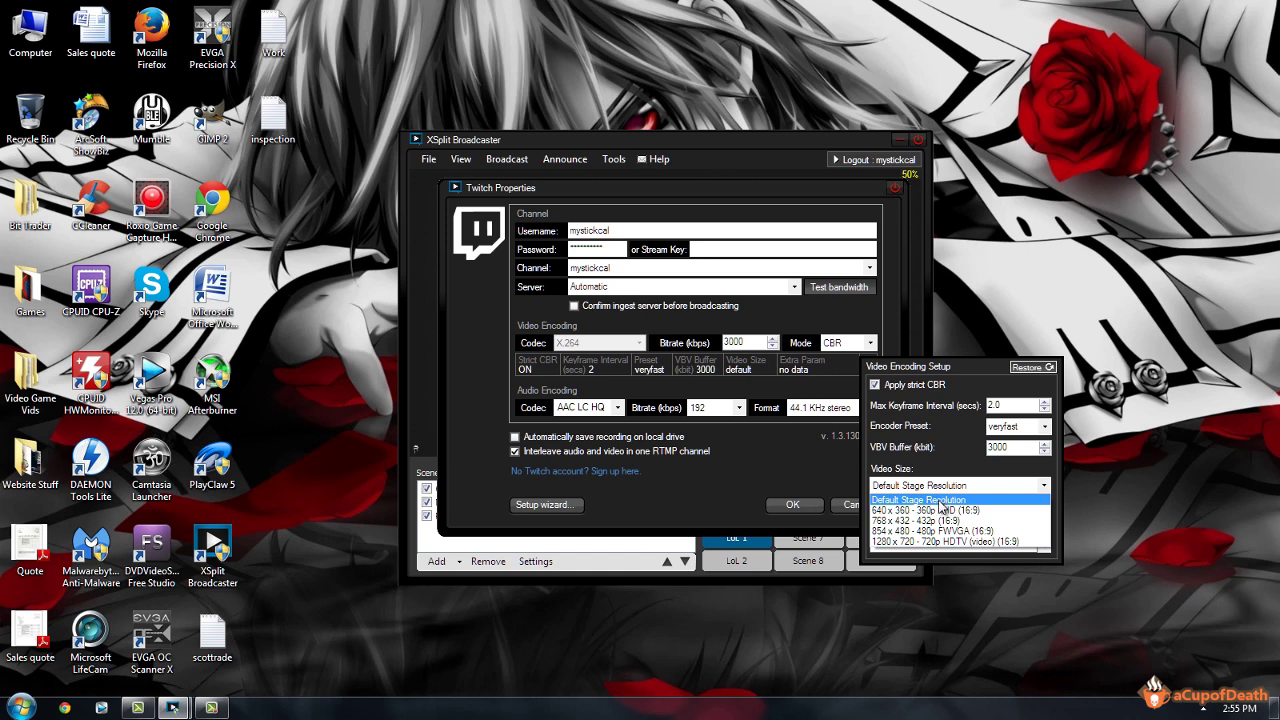
click(1042, 487)
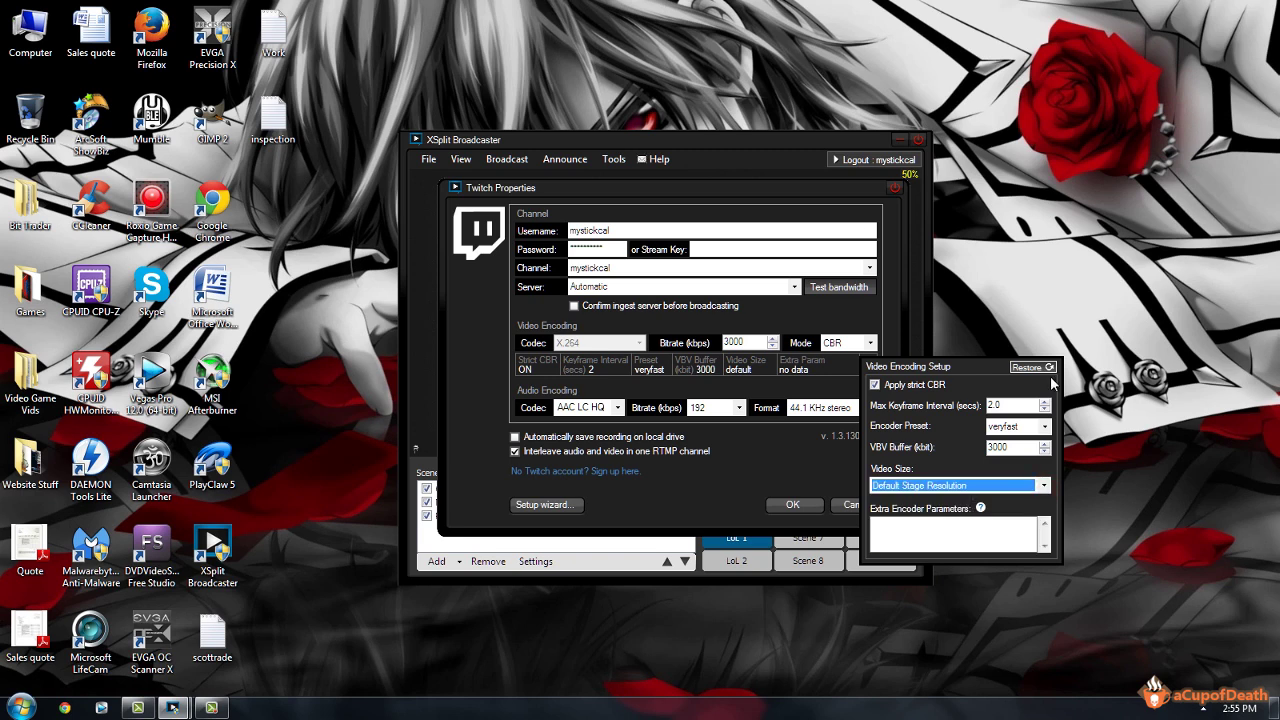
click(770, 456)
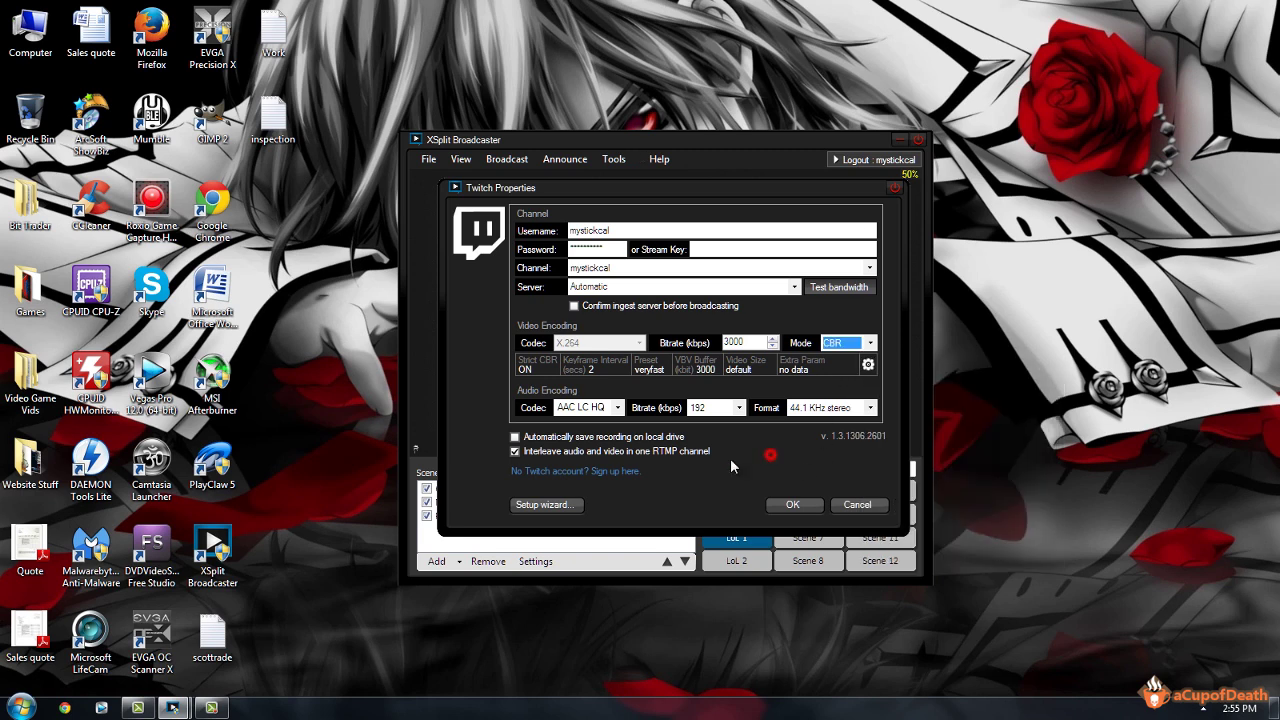
Step: Choose AAC LC HQ as the Twitch audio codec and 192 kbps as its bitrate
click(591, 408)
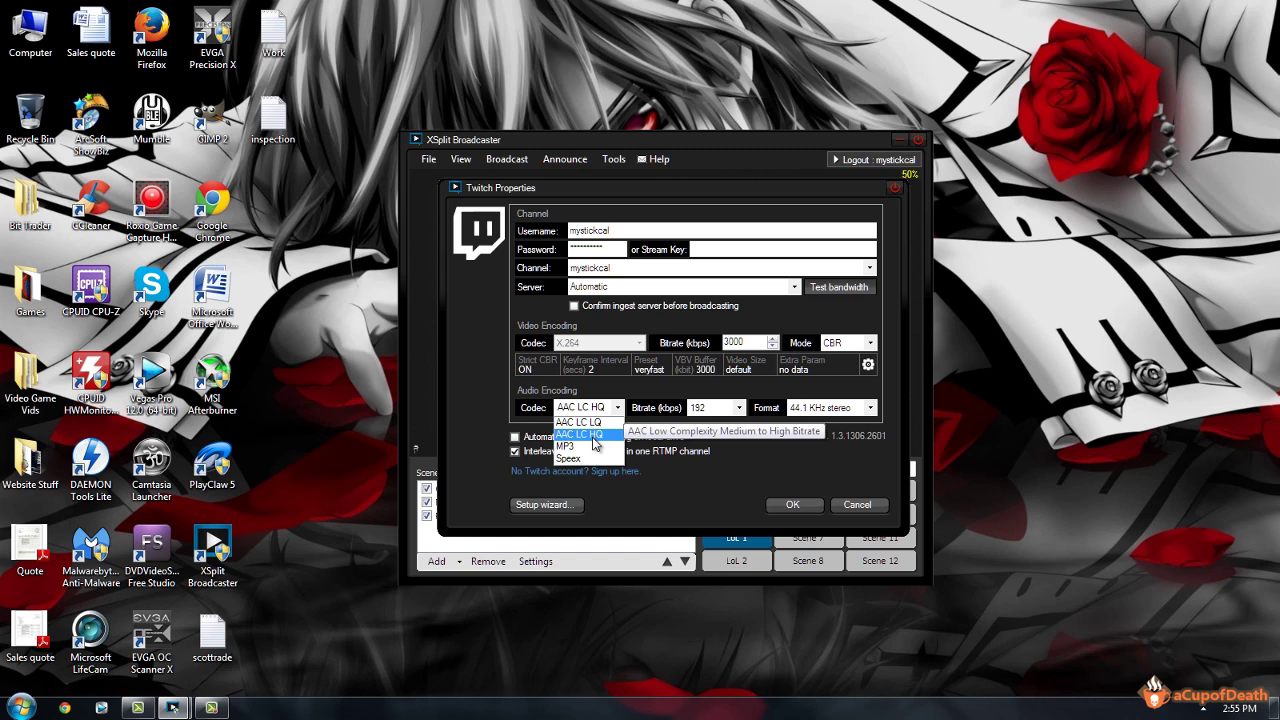
click(590, 436)
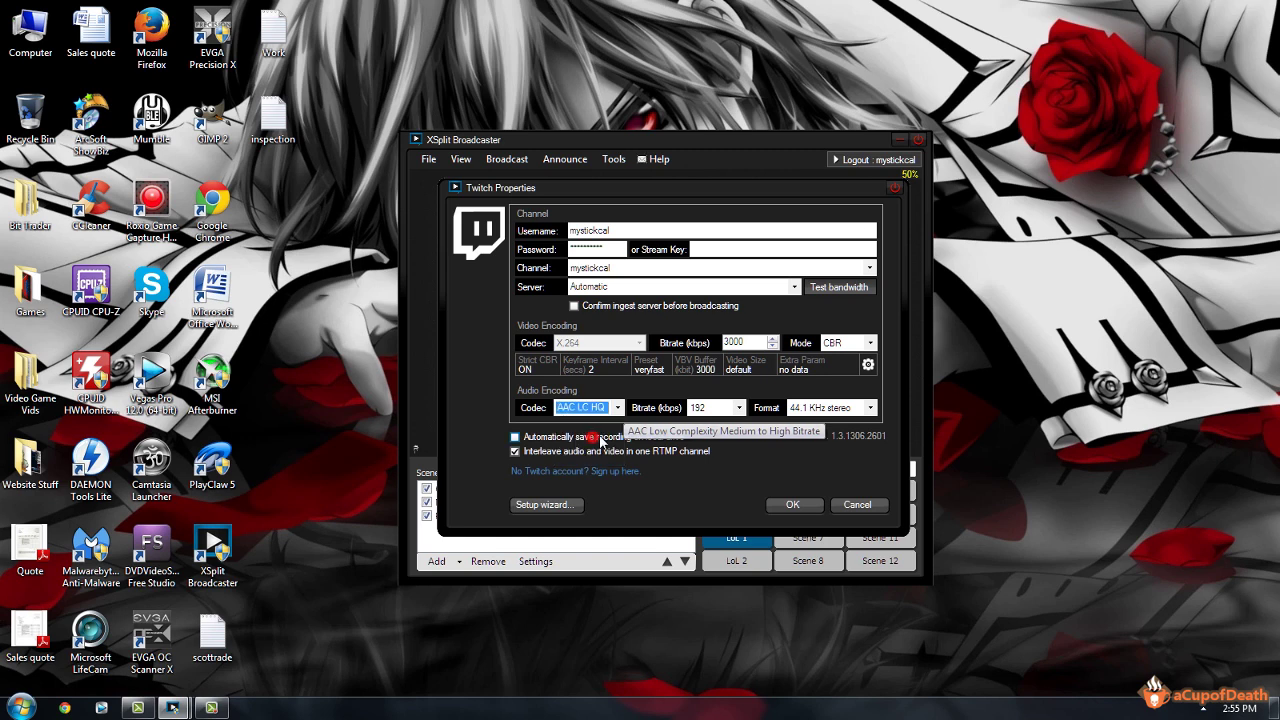
click(737, 407)
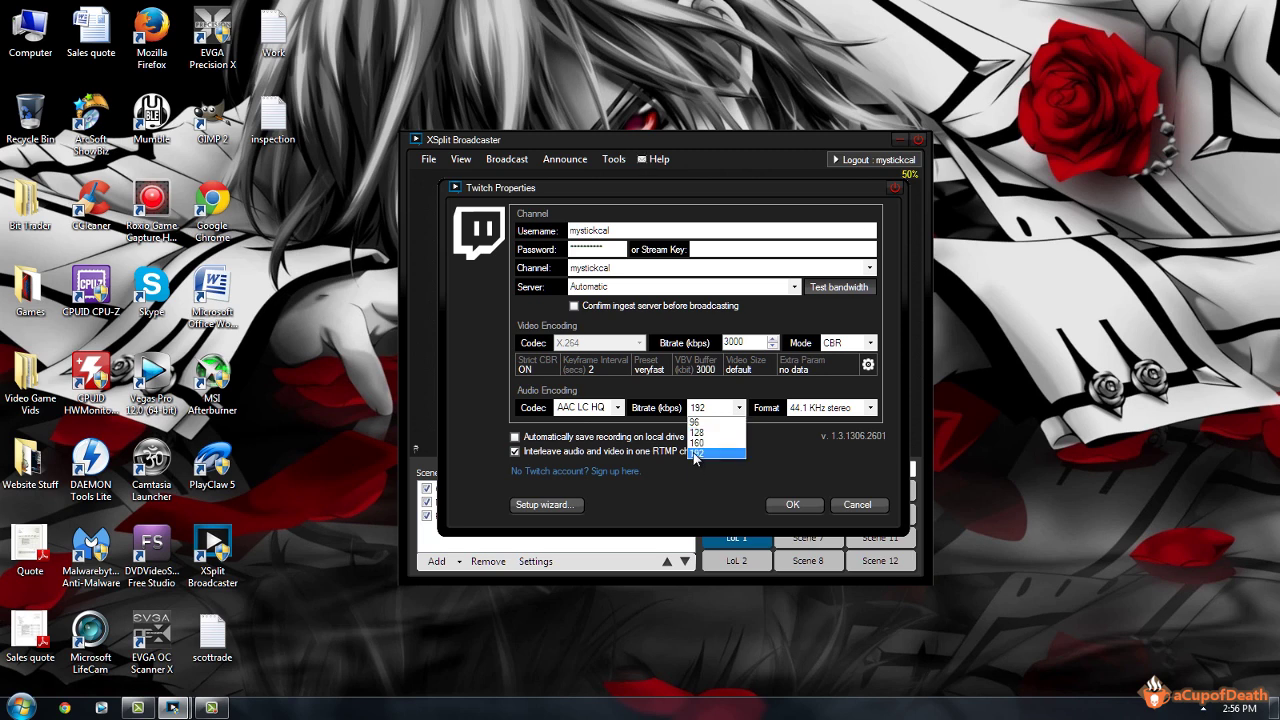
click(695, 457)
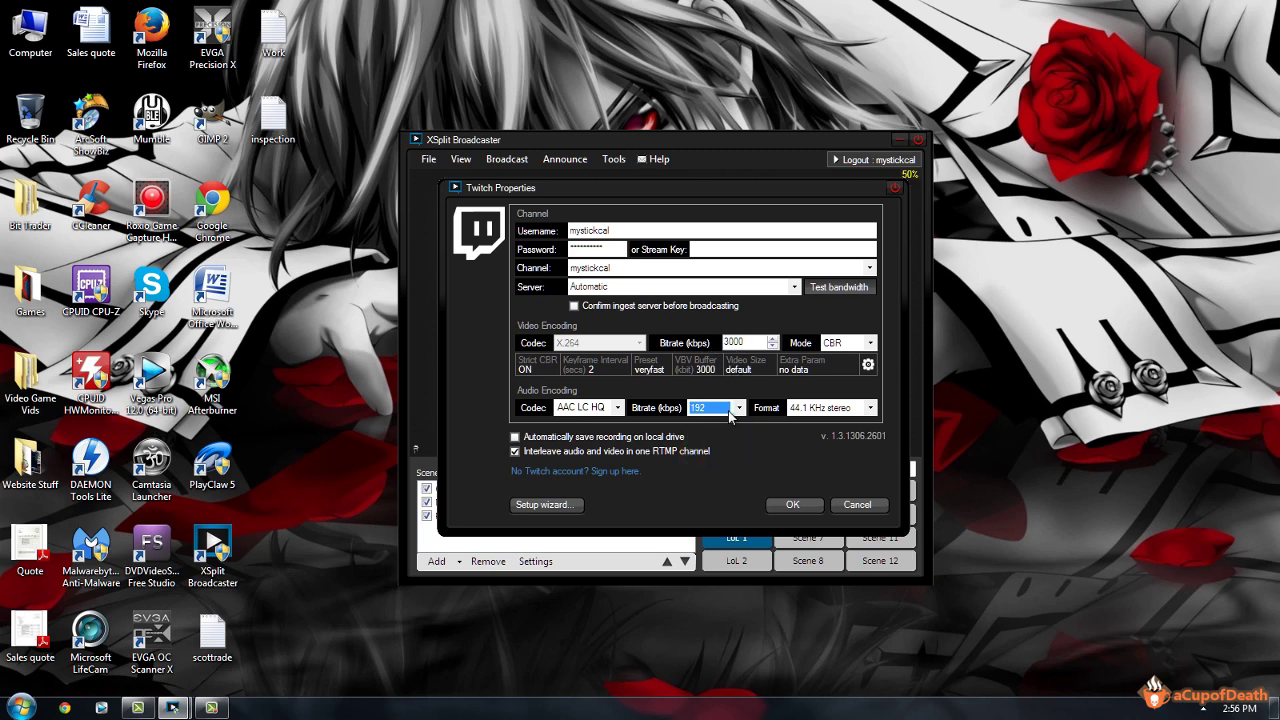
click(730, 416)
click(738, 404)
click(739, 408)
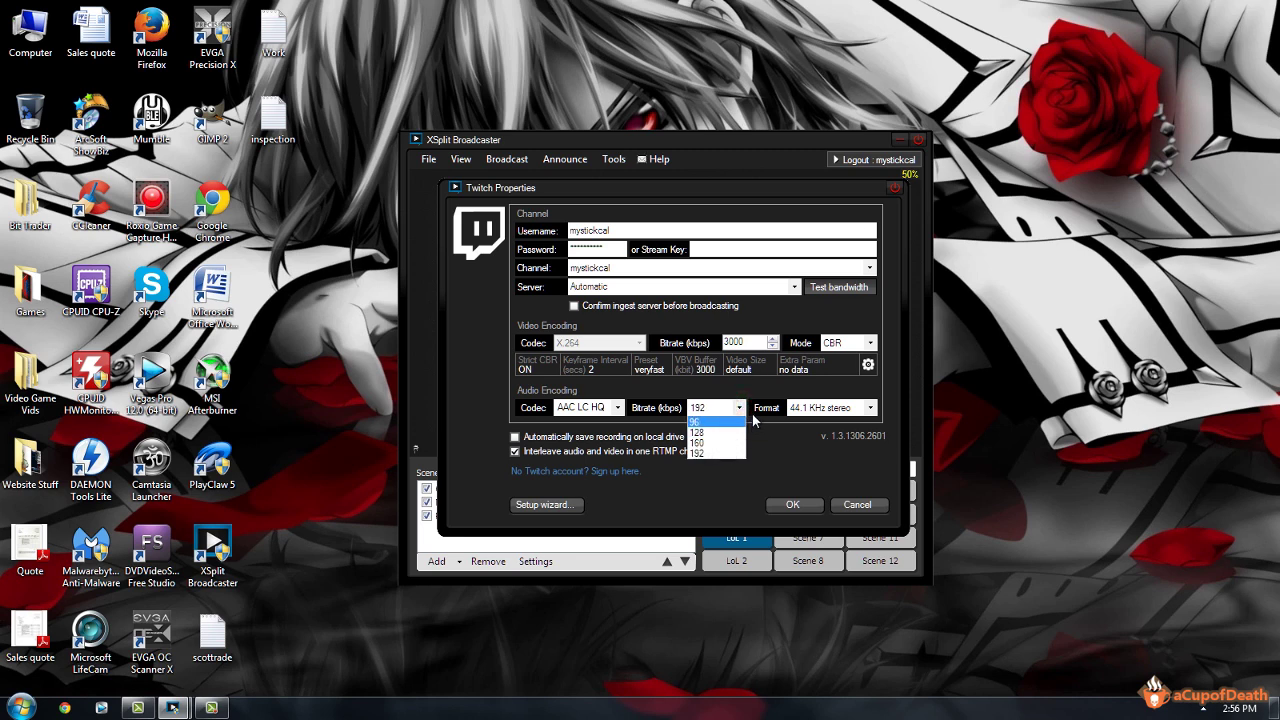
click(741, 409)
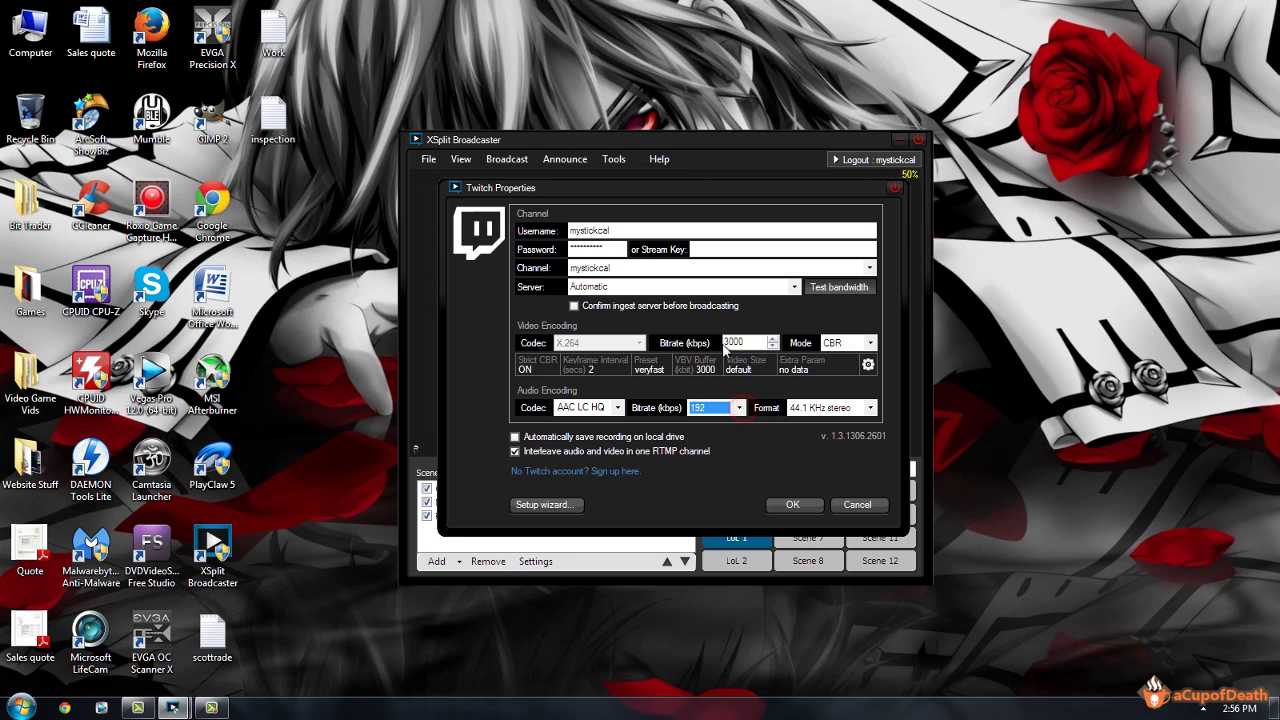
click(737, 408)
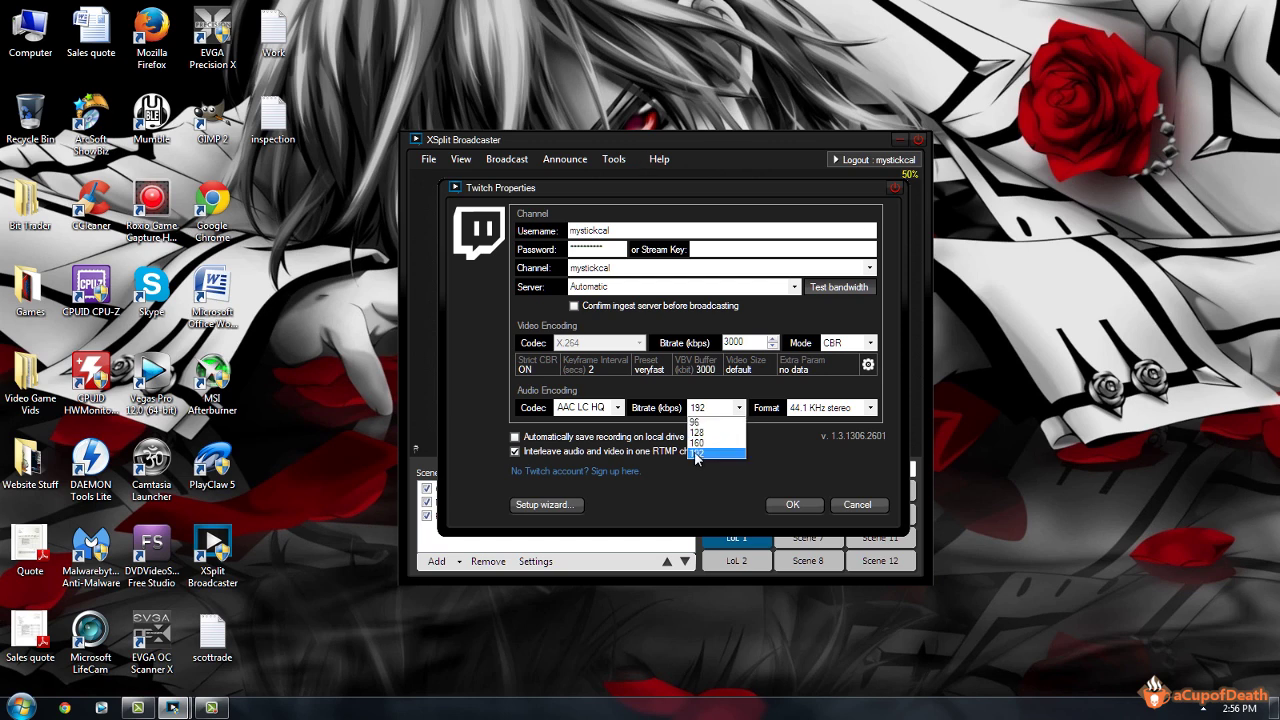
click(697, 455)
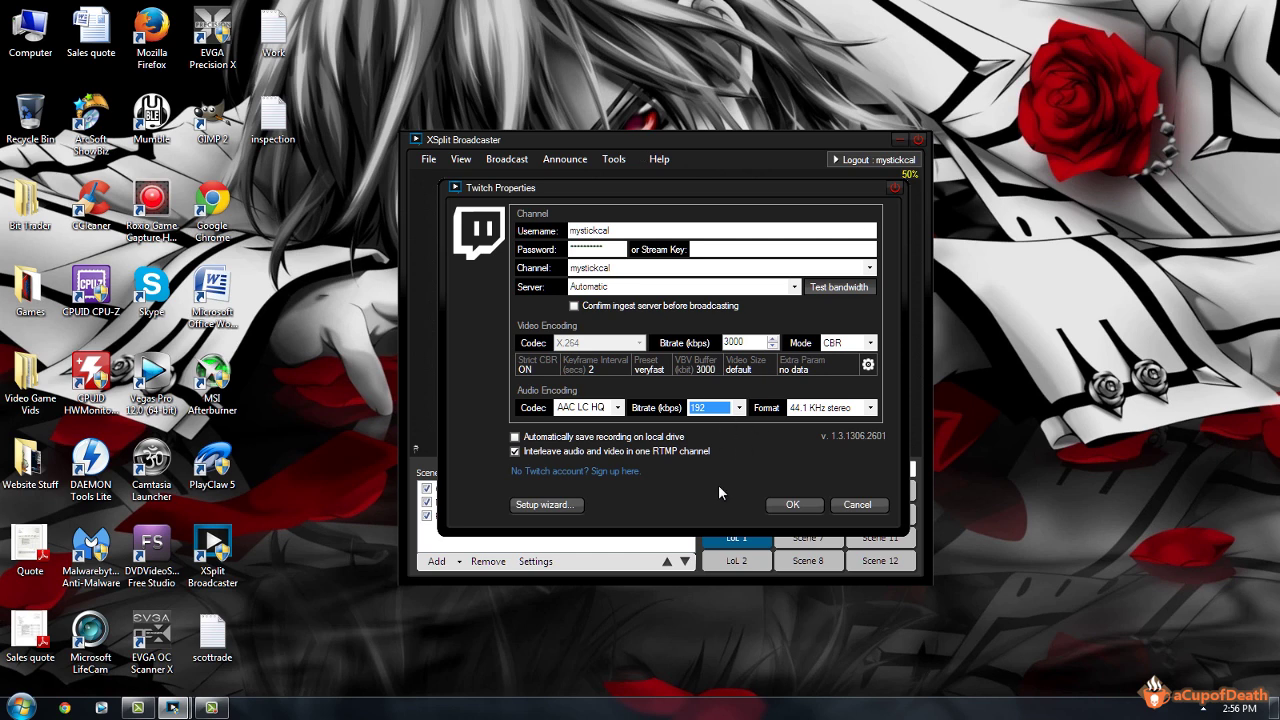
Step: Confirm Twitch Properties with OK, then open the General tab of Tools > General settings
click(784, 504)
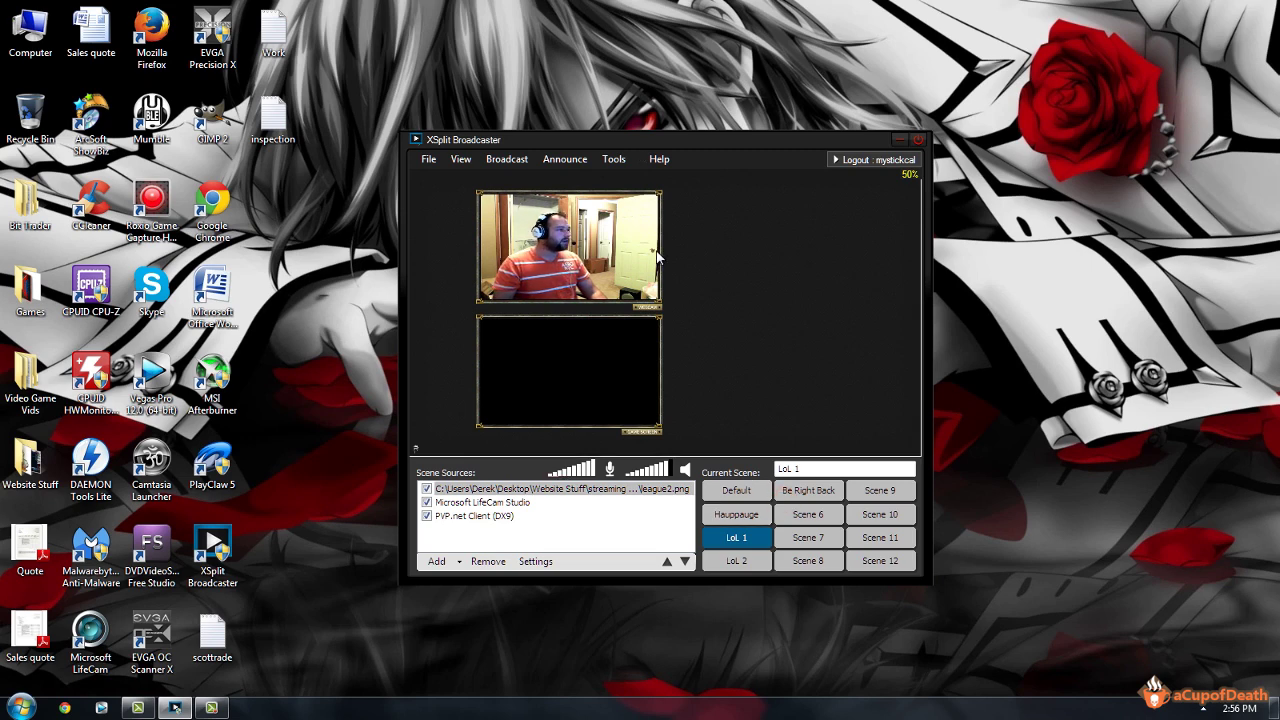
click(511, 161)
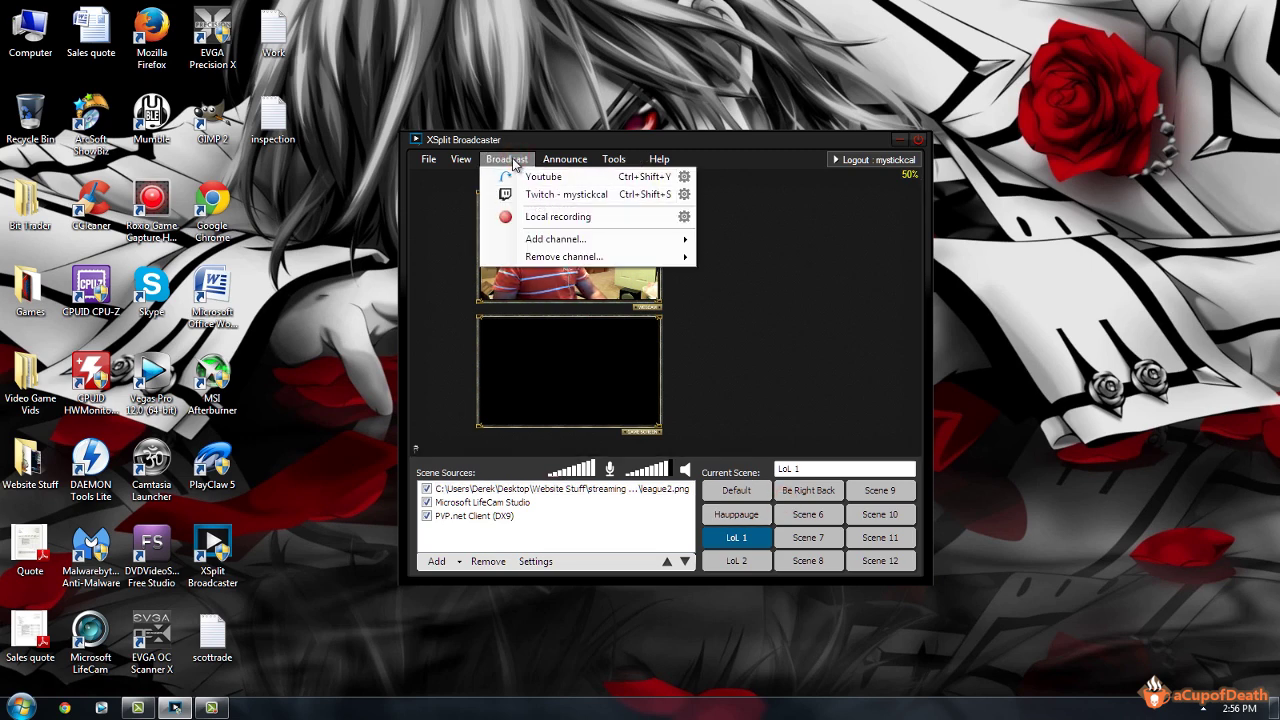
click(671, 299)
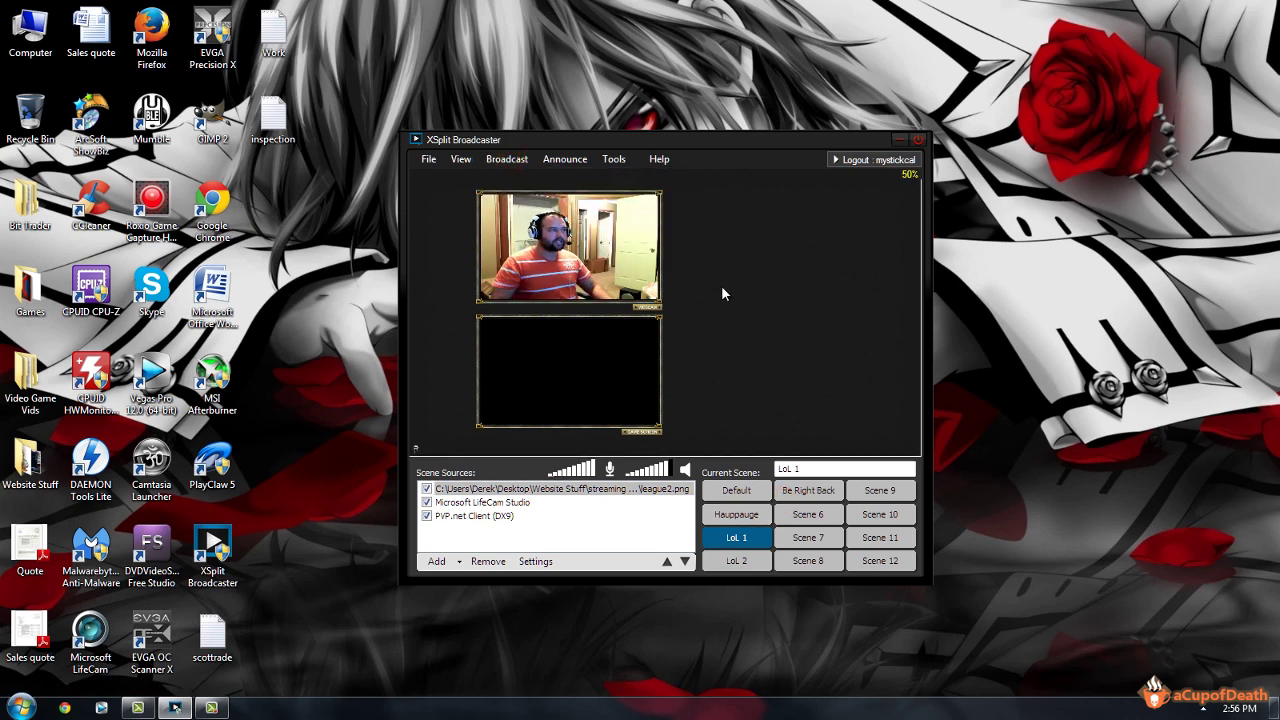
click(613, 160)
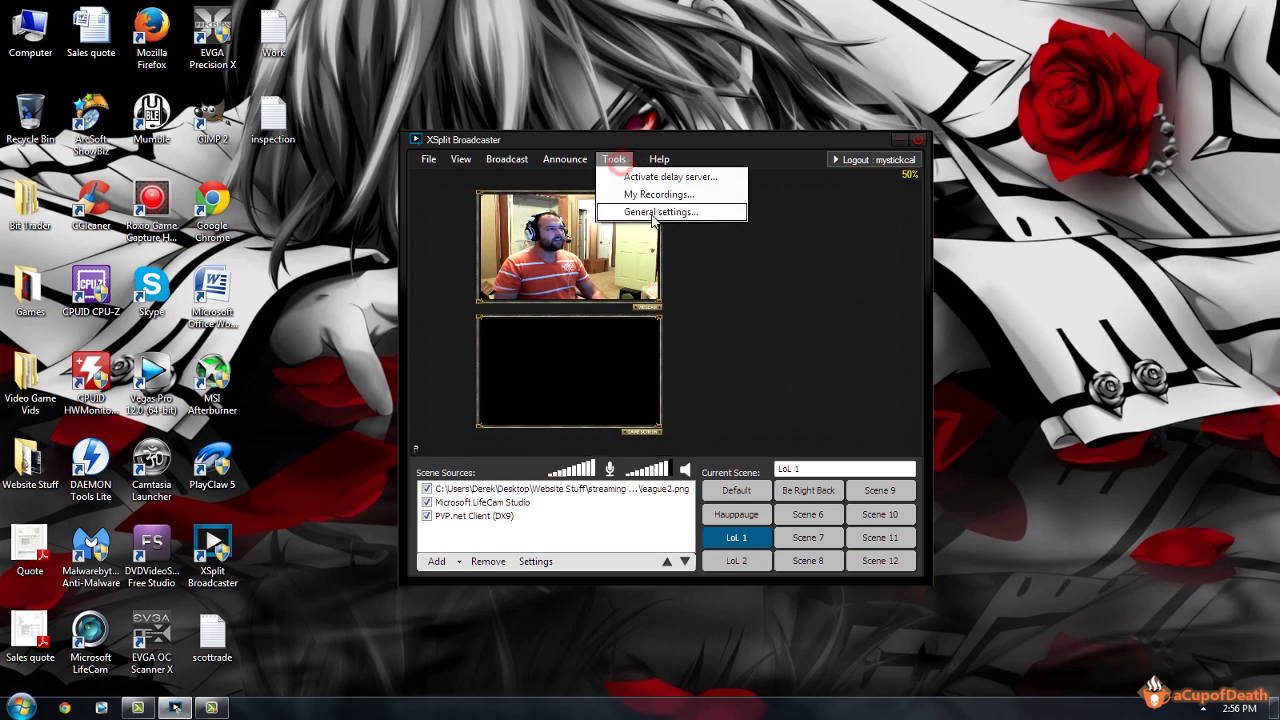
click(653, 212)
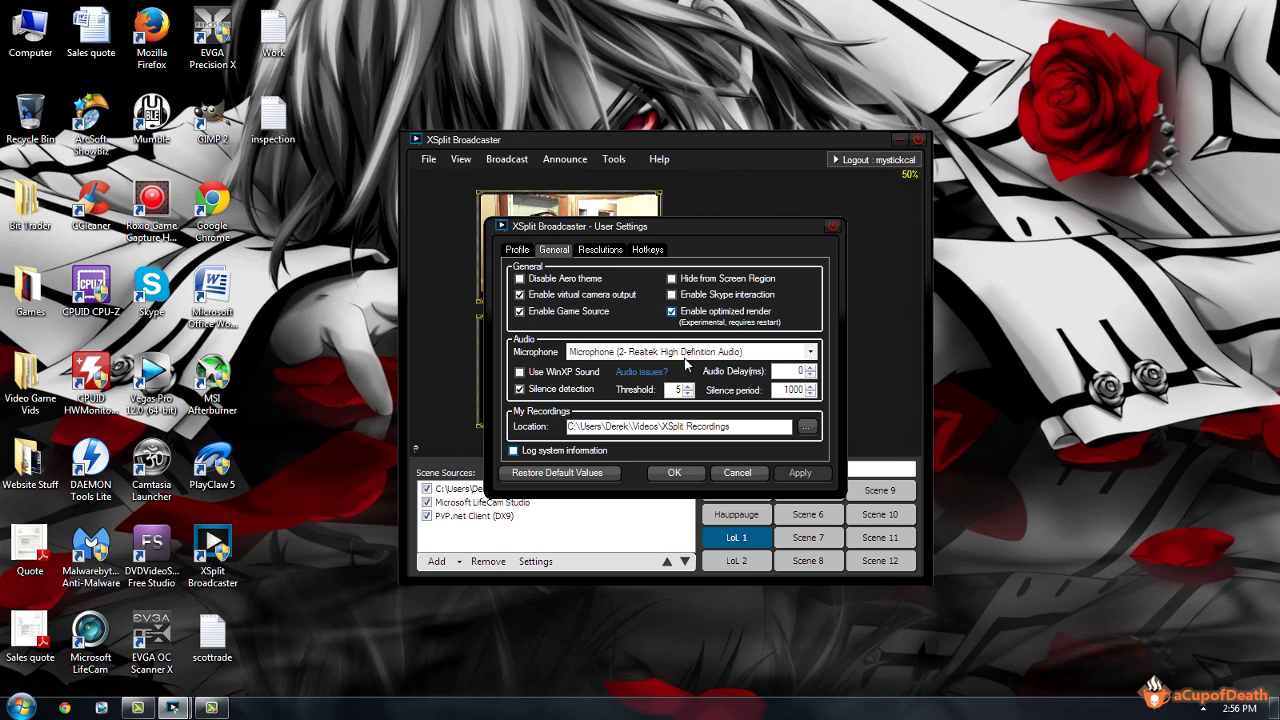
click(737, 472)
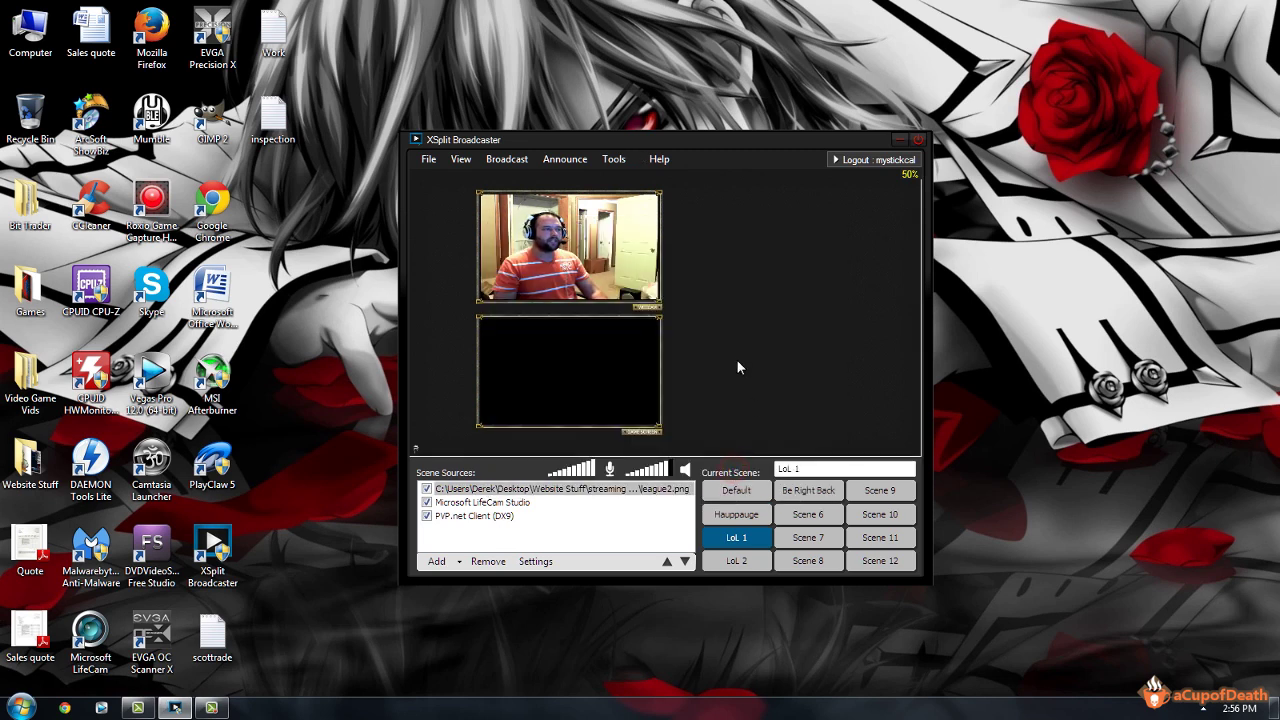